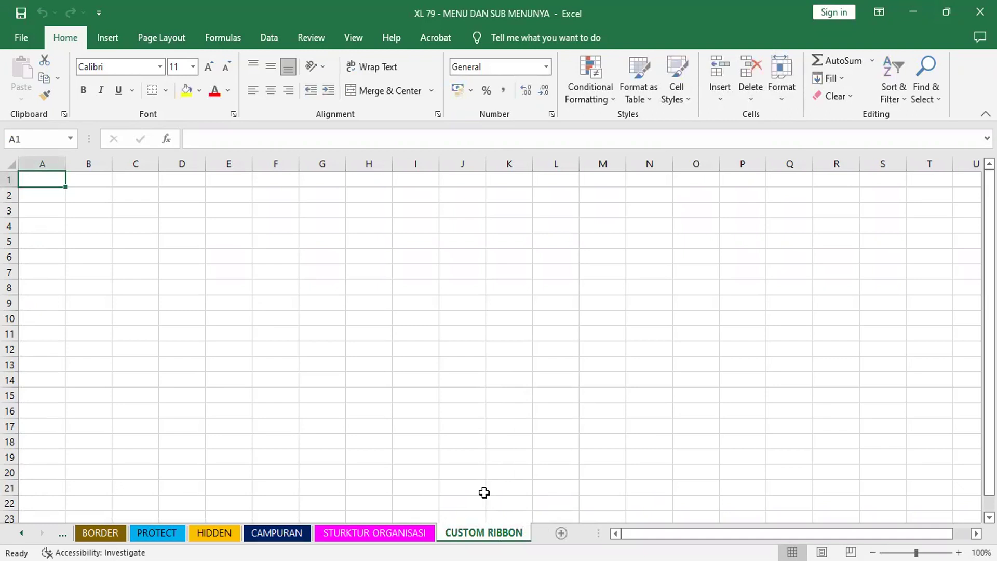
Set the tab color of the CUSTOM RIBBON sheet to the standard Light Blue.
{"action": "right_click", "coordinate": [482, 532]}
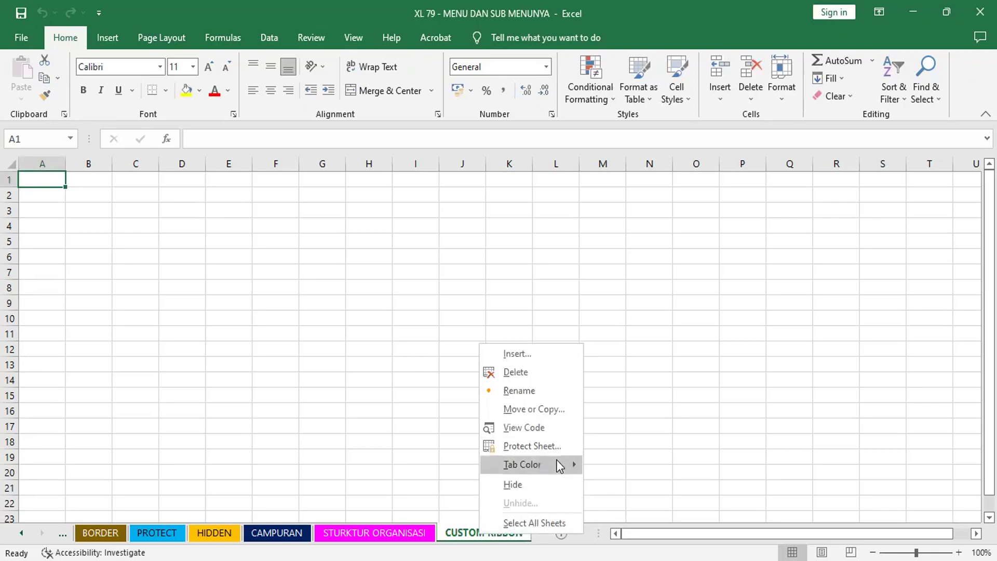
{"action": "mouse_move", "coordinate": [556, 460]}
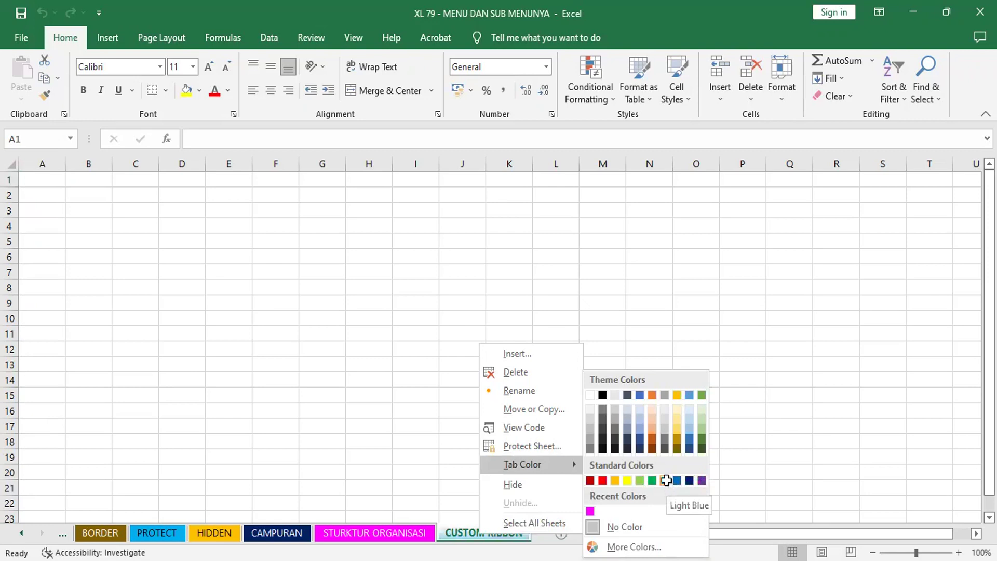
{"action": "left_click", "coordinate": [666, 480]}
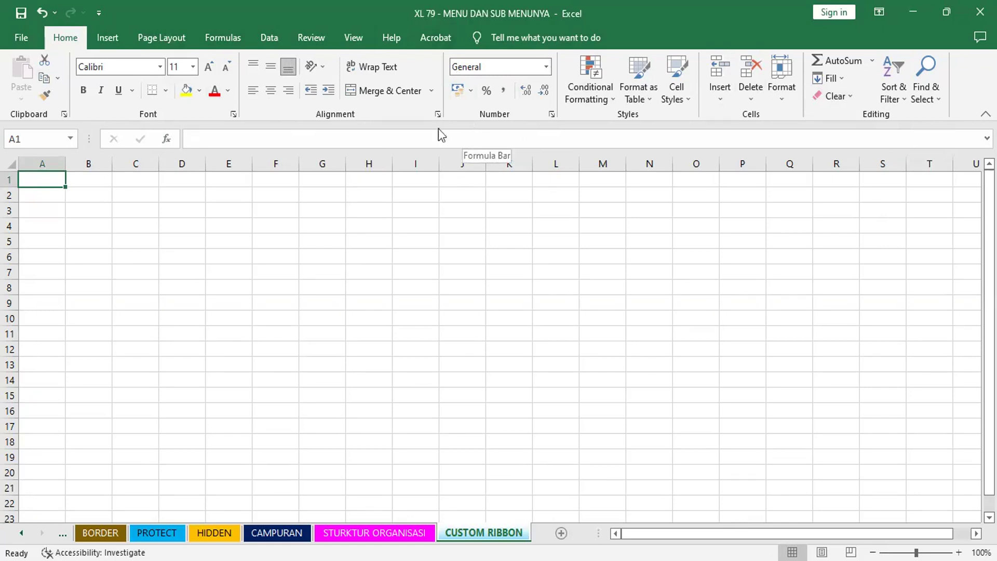
{"action": "left_click", "coordinate": [515, 276]}
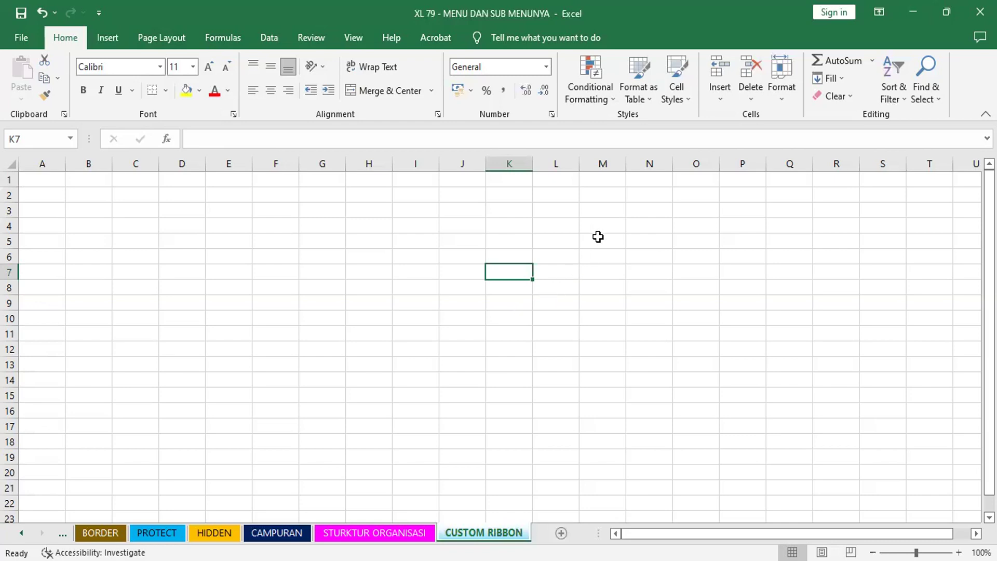
{"action": "left_click", "coordinate": [566, 303]}
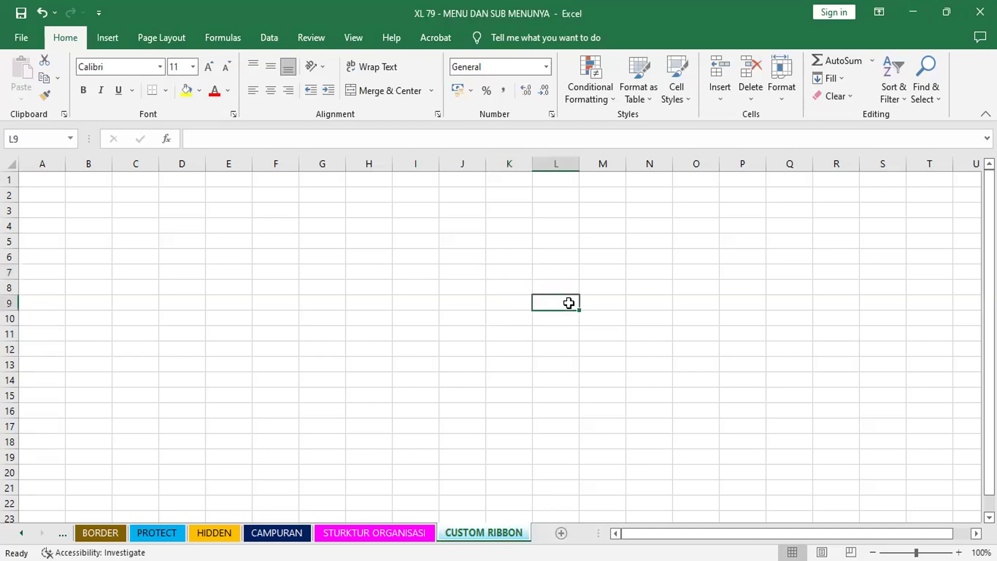
{"action": "left_click", "coordinate": [607, 325]}
{"action": "left_click", "coordinate": [643, 332]}
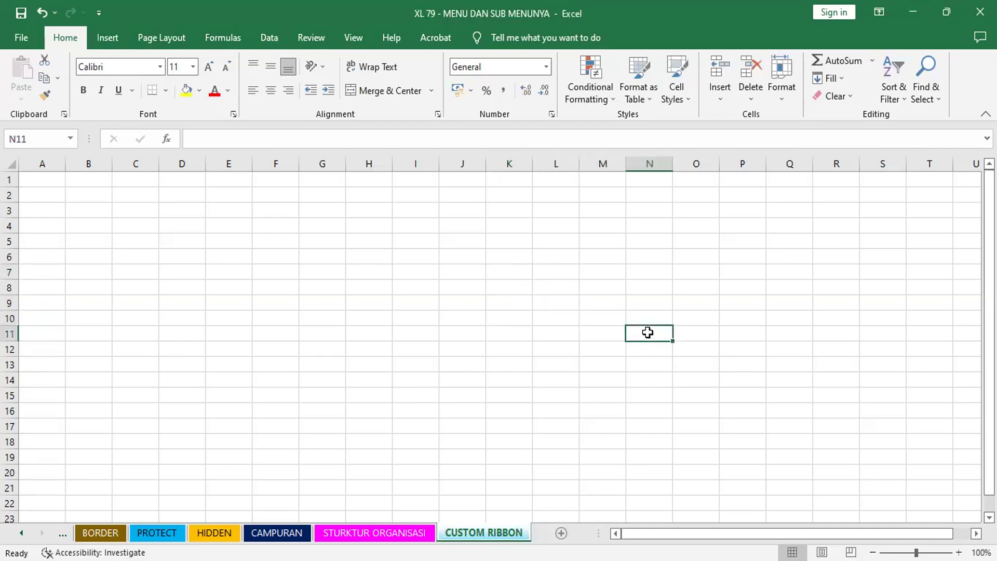
{"action": "left_click", "coordinate": [703, 352]}
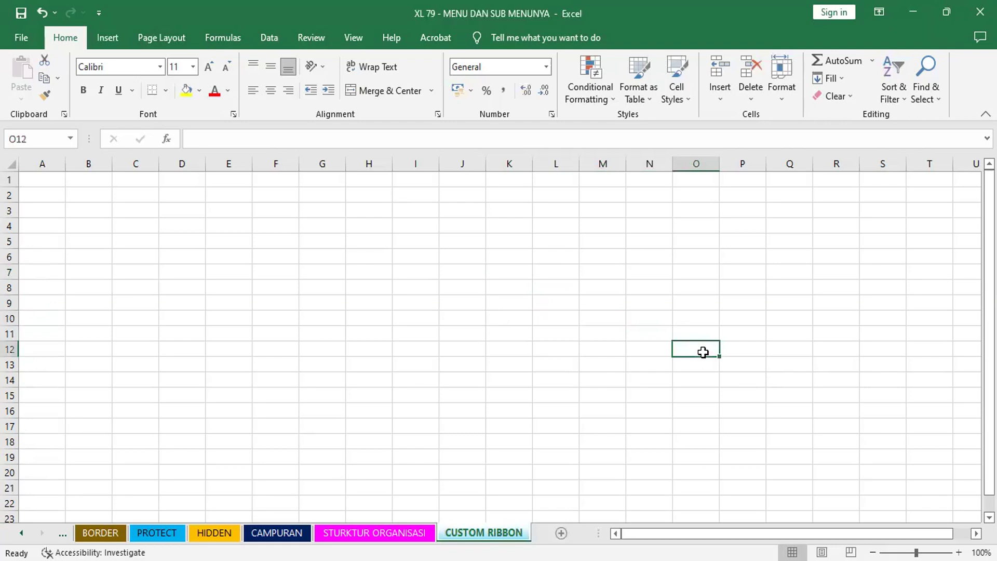
{"action": "left_click", "coordinate": [751, 368]}
{"action": "left_click", "coordinate": [789, 381]}
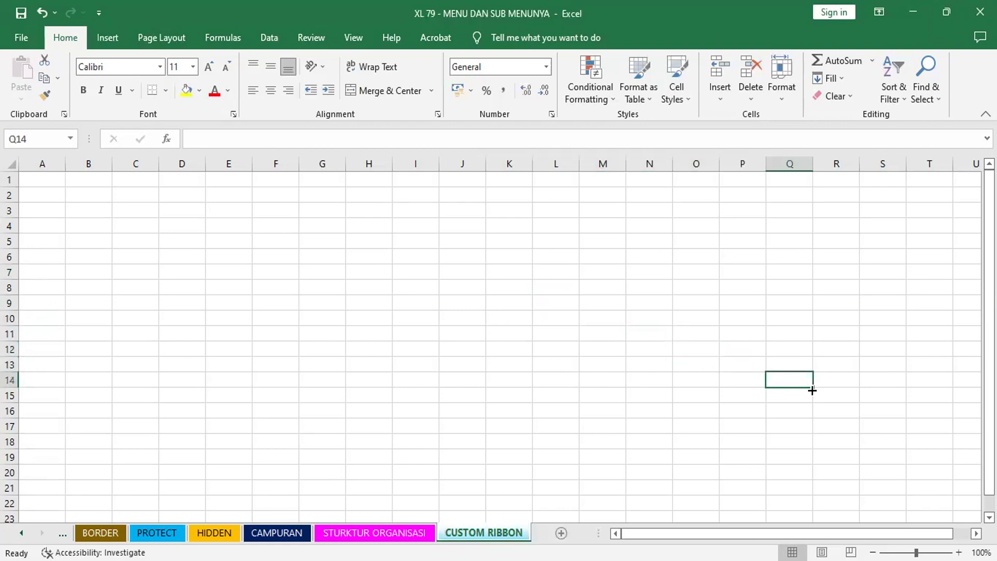
{"action": "left_click", "coordinate": [838, 392]}
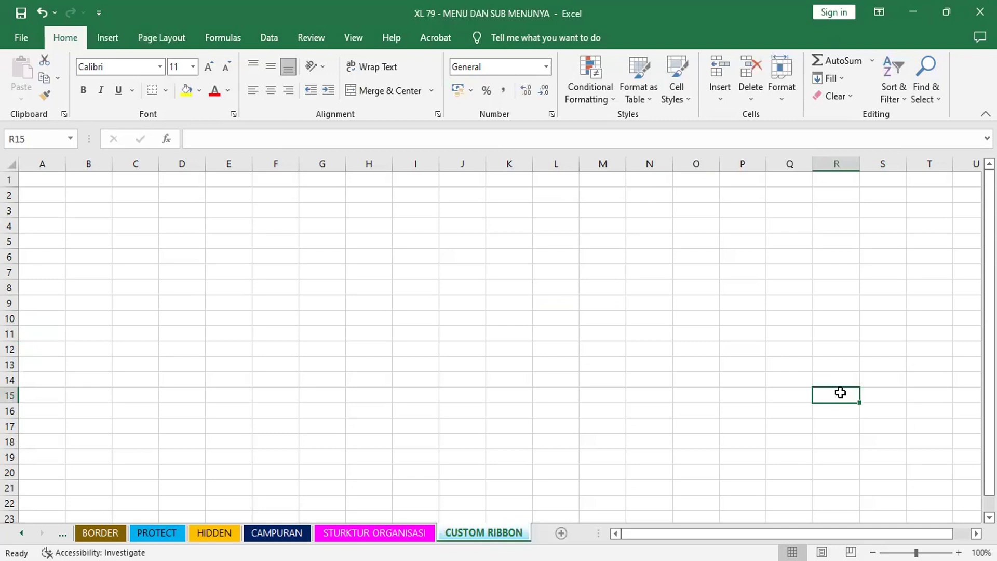
{"action": "left_click", "coordinate": [882, 410]}
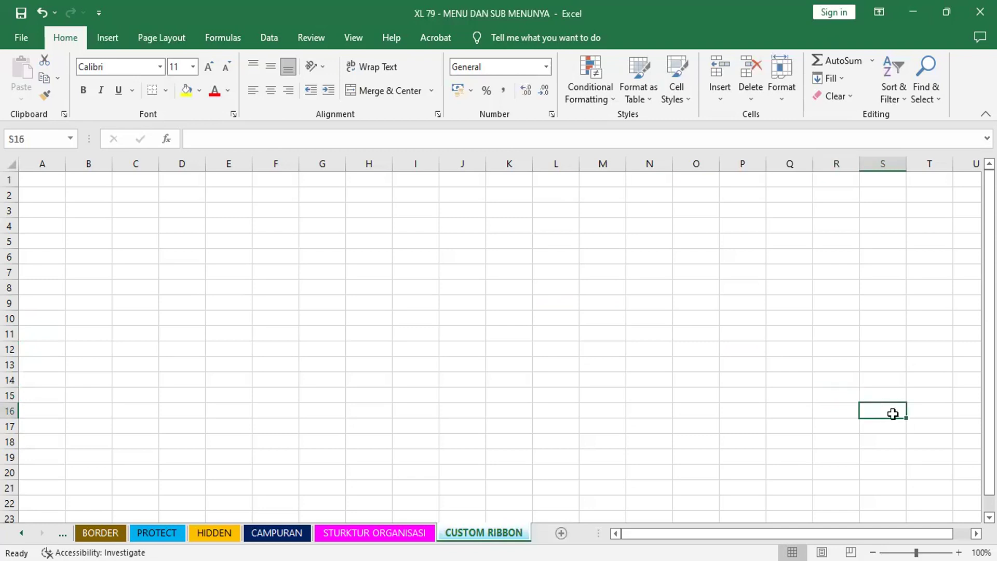
{"action": "left_click", "coordinate": [922, 424]}
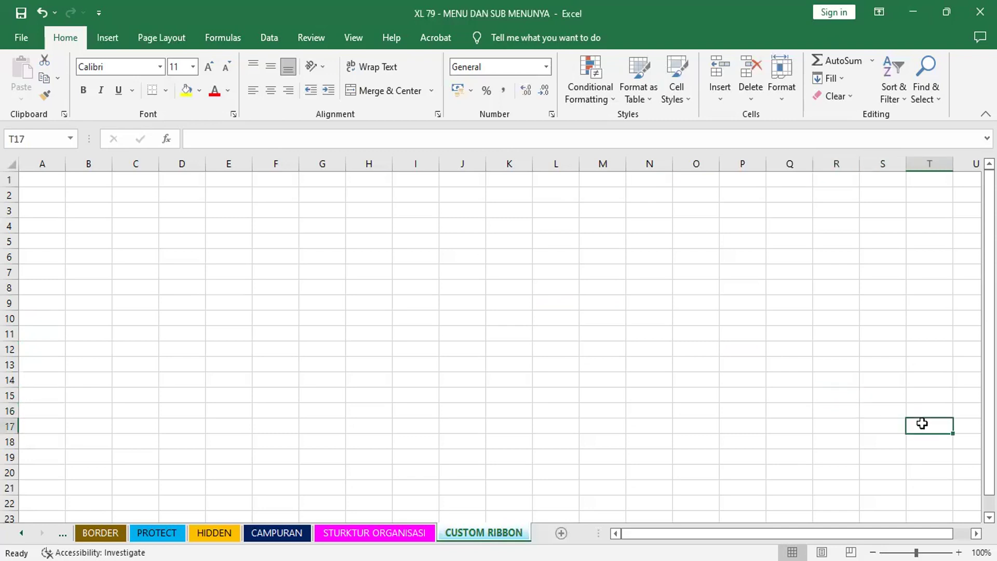
{"action": "left_click", "coordinate": [885, 442]}
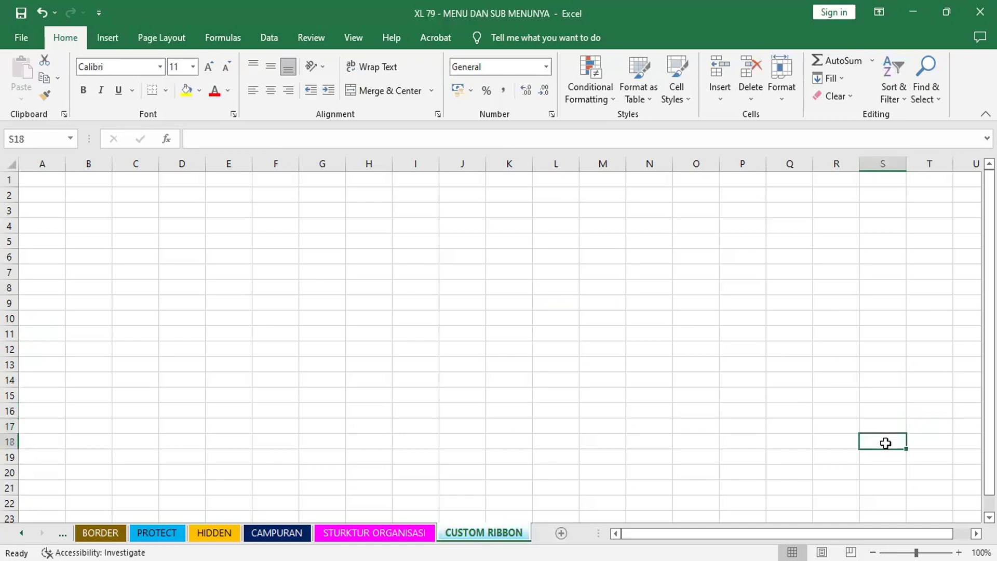
{"action": "left_click", "coordinate": [846, 458]}
{"action": "left_click", "coordinate": [802, 470]}
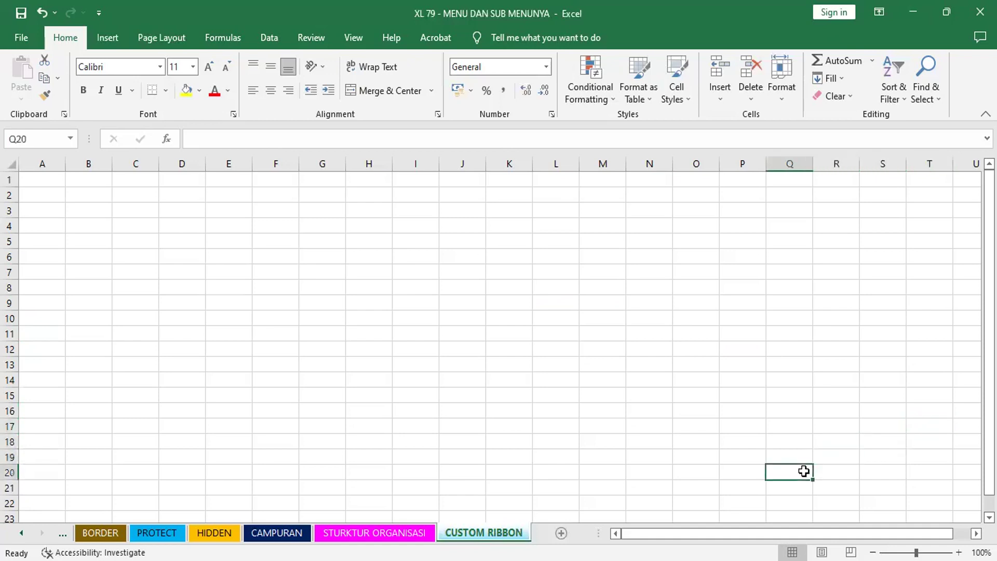
Open the Customize Ribbon settings in Excel Options and move the dialog aside.
{"action": "left_click", "coordinate": [28, 39]}
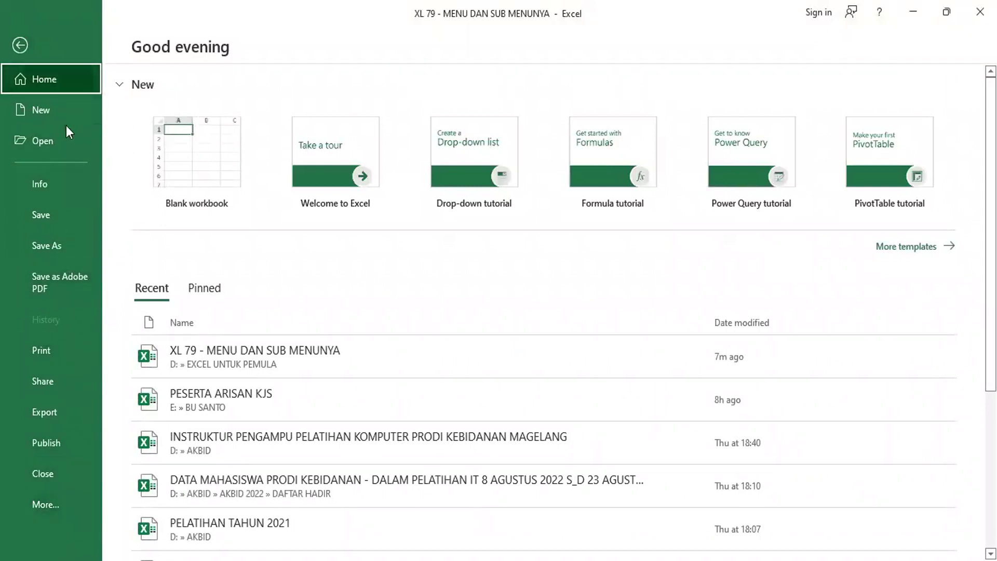
{"action": "left_click", "coordinate": [52, 504]}
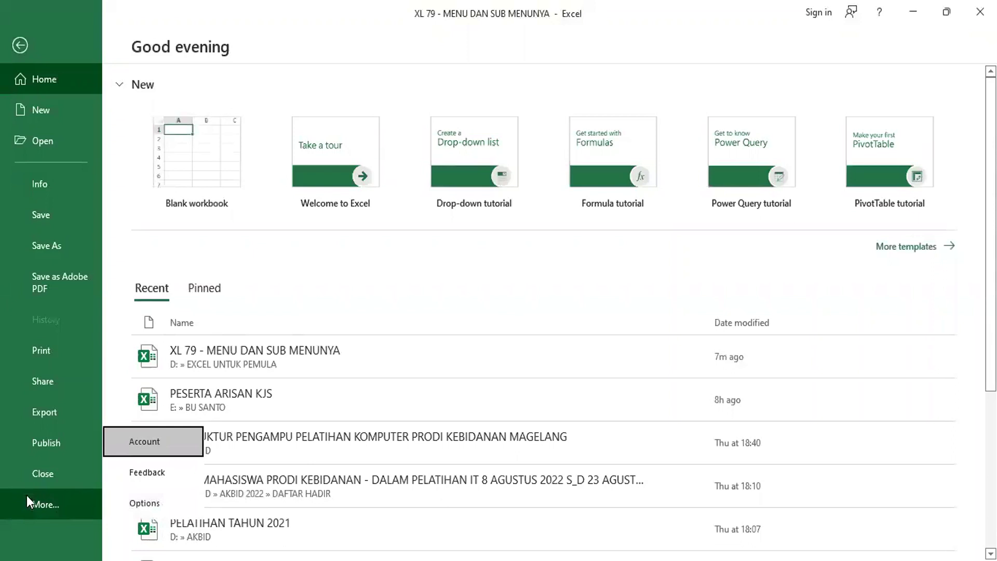
{"action": "left_click", "coordinate": [149, 502]}
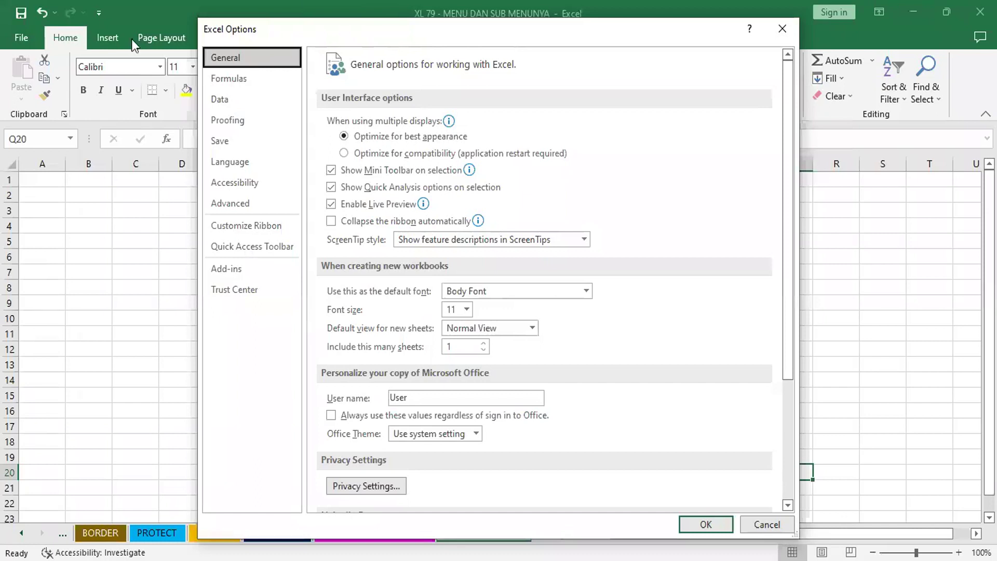
{"action": "left_click_drag", "start_coordinate": [390, 32], "coordinate": [282, 38]}
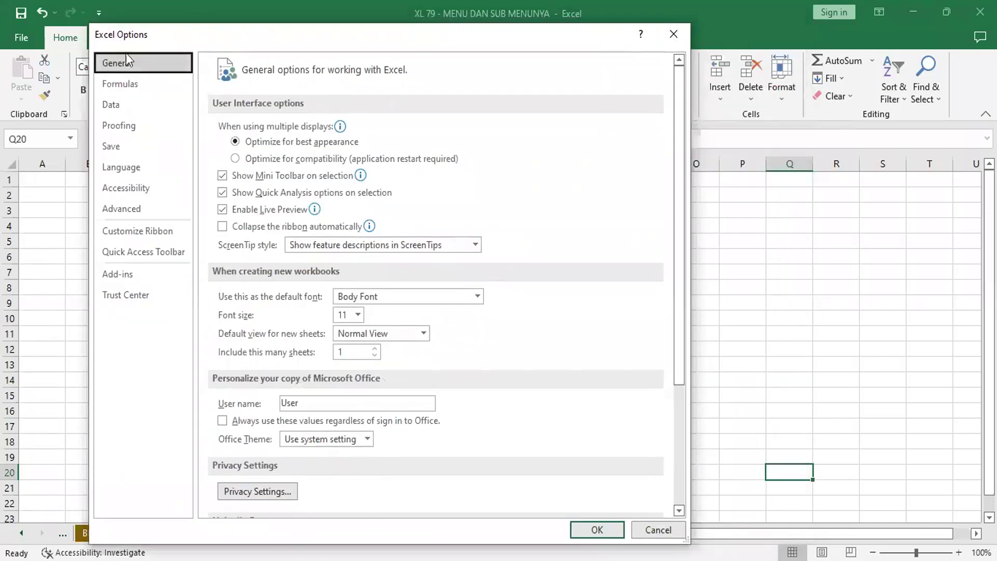
{"action": "left_click", "coordinate": [136, 234]}
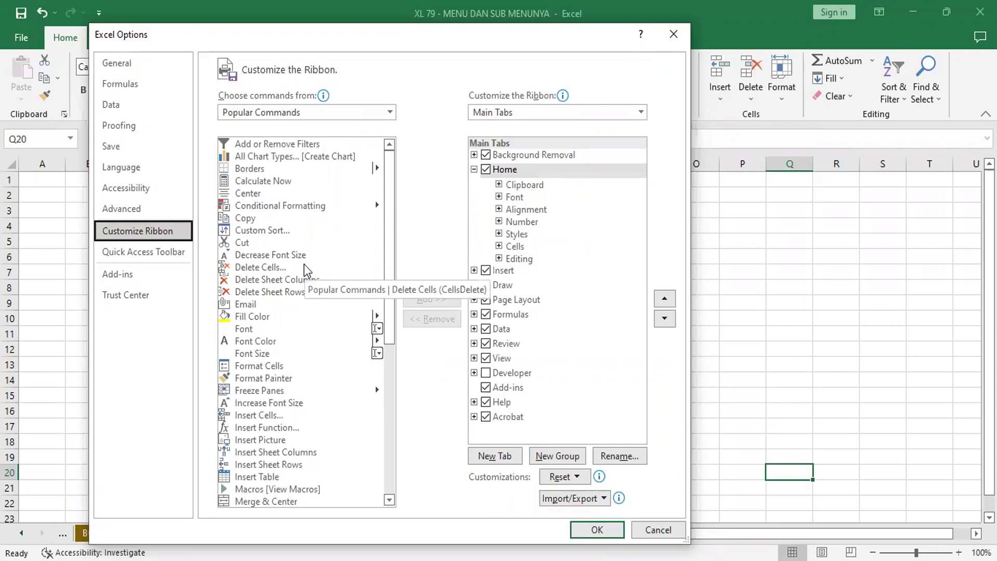
Examine the popular commands, the available command sources and the choices of ribbon tab sets, keeping Popular Commands and Main Tabs selected.
{"action": "left_click_drag", "start_coordinate": [386, 185], "coordinate": [375, 323]}
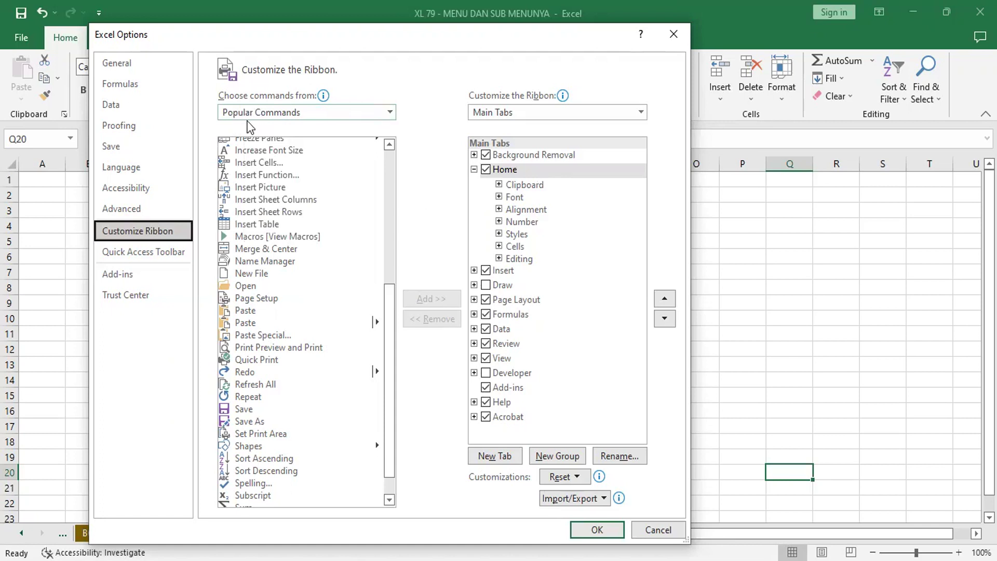
{"action": "left_click", "coordinate": [390, 114]}
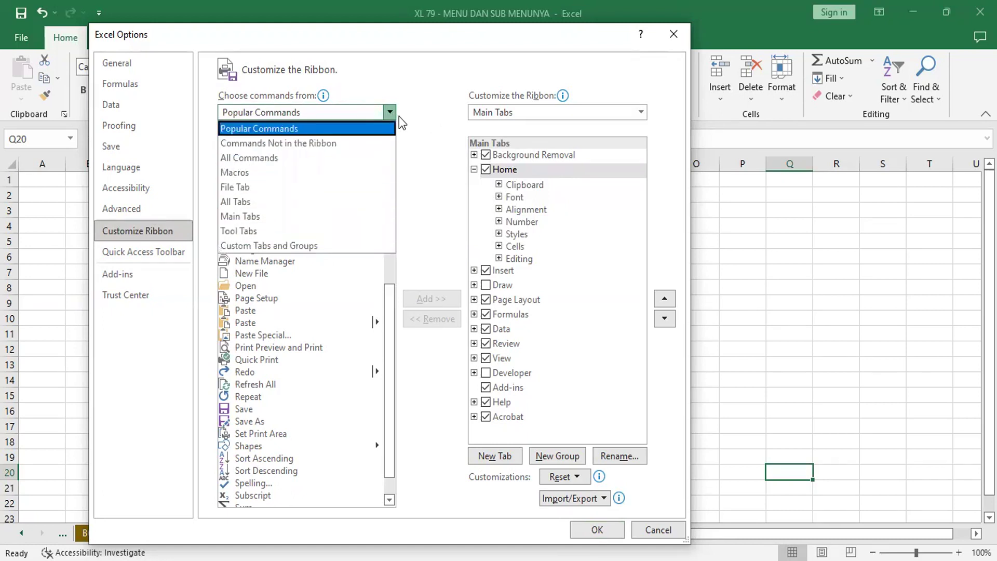
{"action": "left_click", "coordinate": [444, 96]}
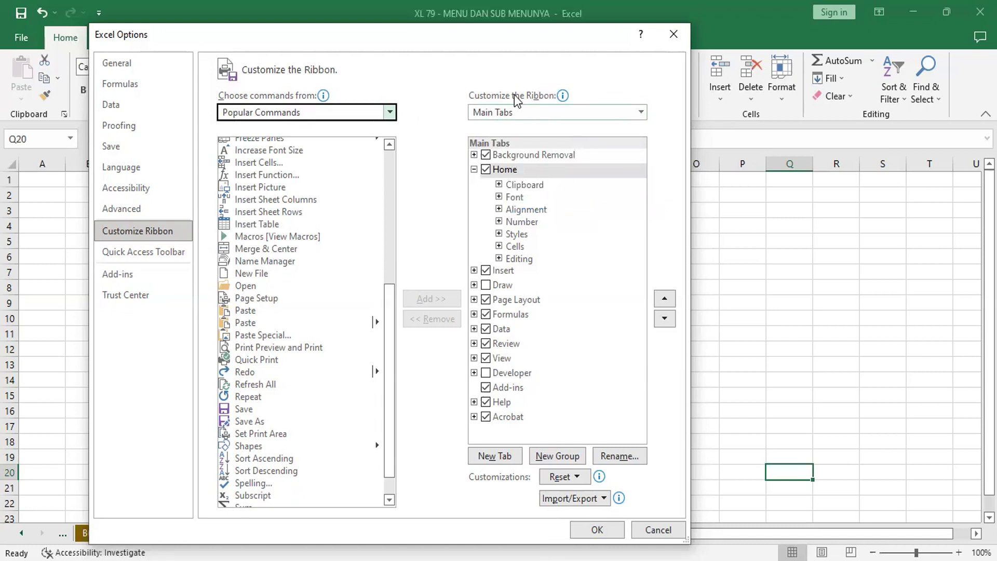
{"action": "left_click", "coordinate": [642, 113]}
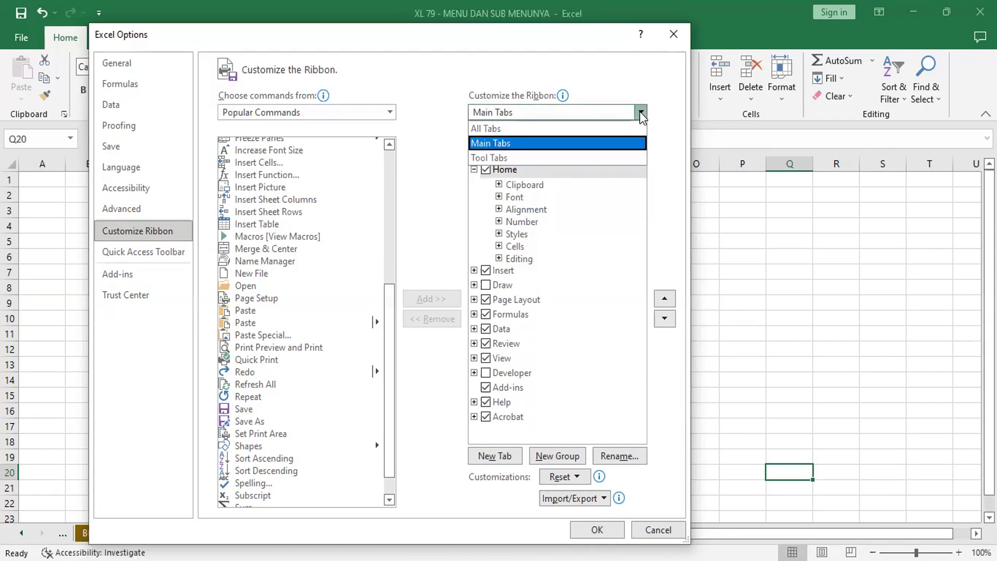
{"action": "left_click", "coordinate": [522, 147]}
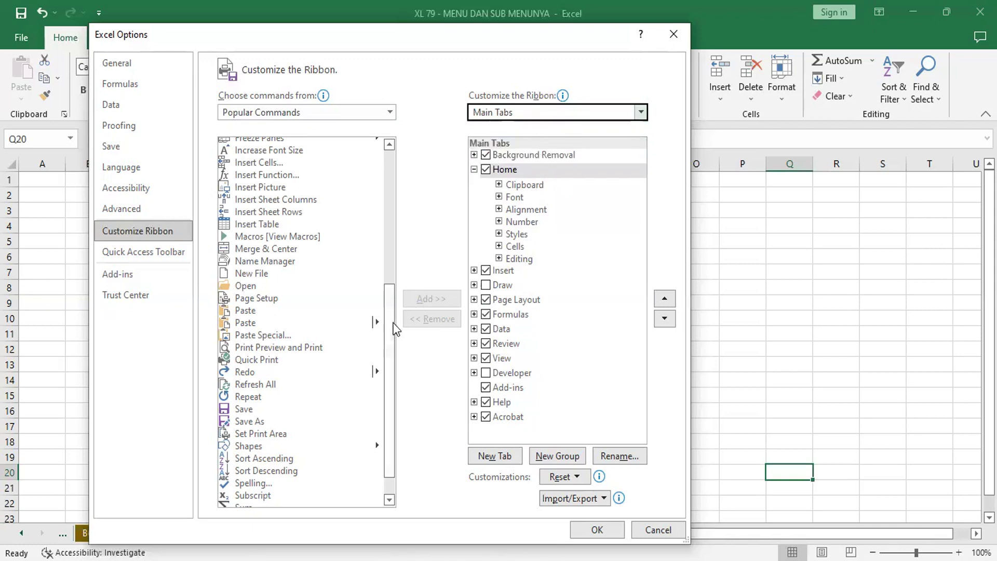
{"action": "scroll", "coordinate": [390, 353], "scroll_direction": "down", "scroll_amount": 3}
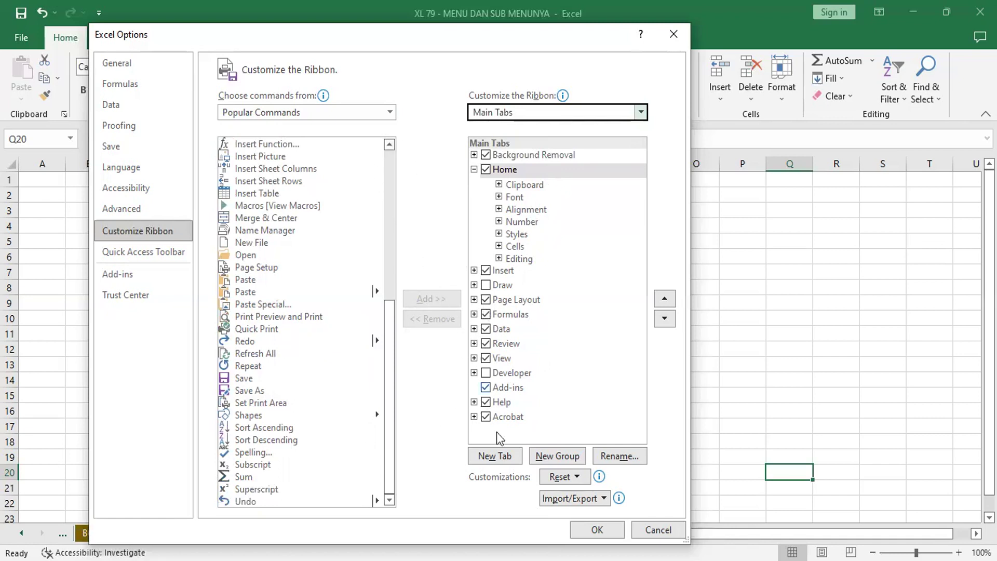
Add two new custom tabs after Home in the main ribbon tabs and apply the changes.
{"action": "left_click", "coordinate": [507, 460]}
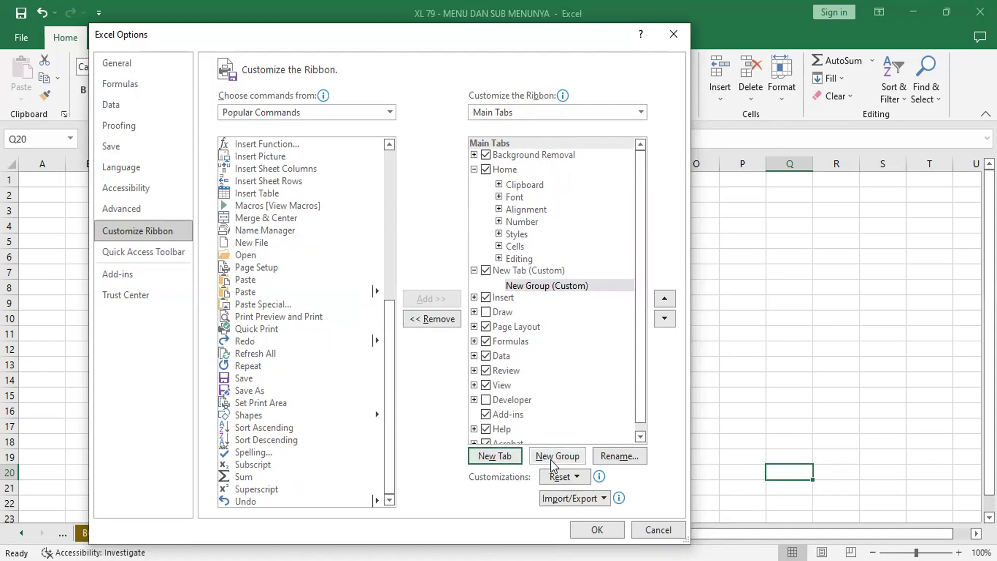
{"action": "left_click", "coordinate": [511, 458]}
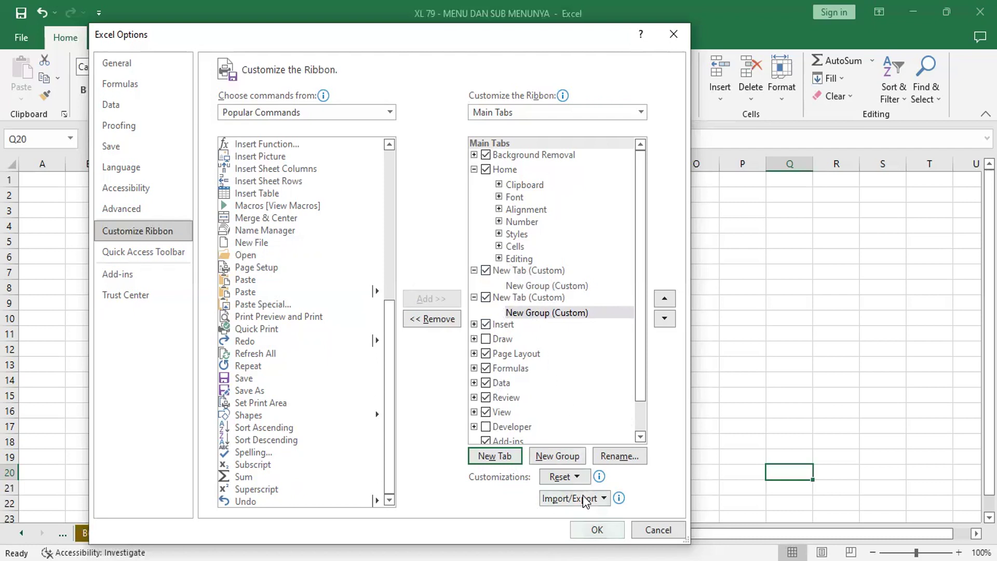
{"action": "left_click", "coordinate": [595, 528]}
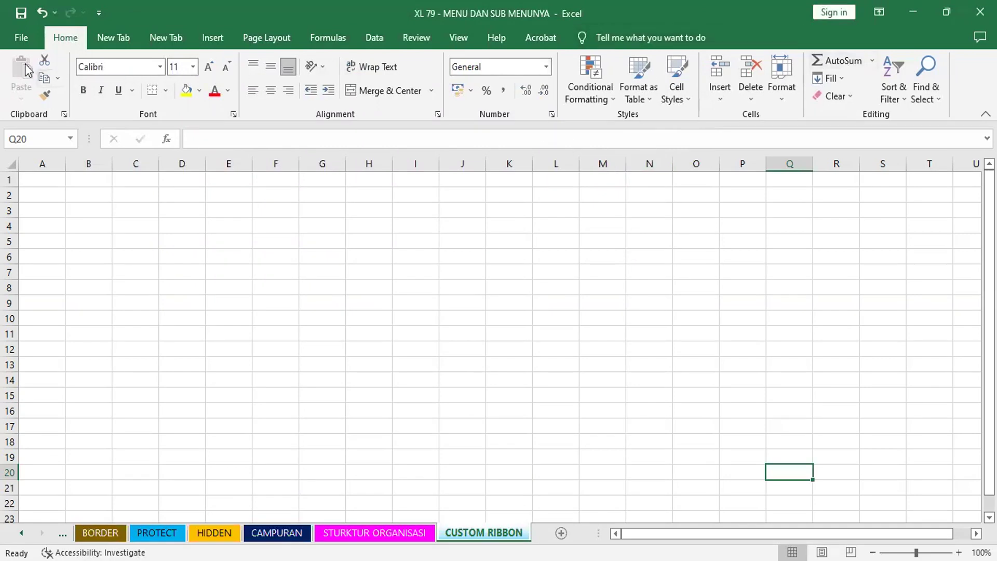
Examine the contents of the two newly added custom ribbon tabs.
{"action": "left_click", "coordinate": [175, 37]}
{"action": "left_click", "coordinate": [121, 37]}
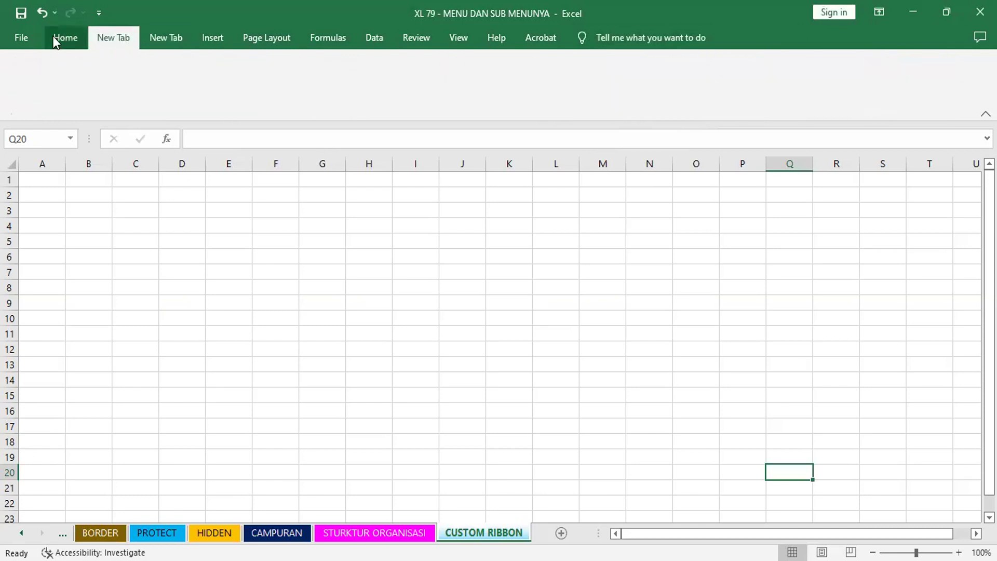
{"action": "left_click", "coordinate": [159, 37]}
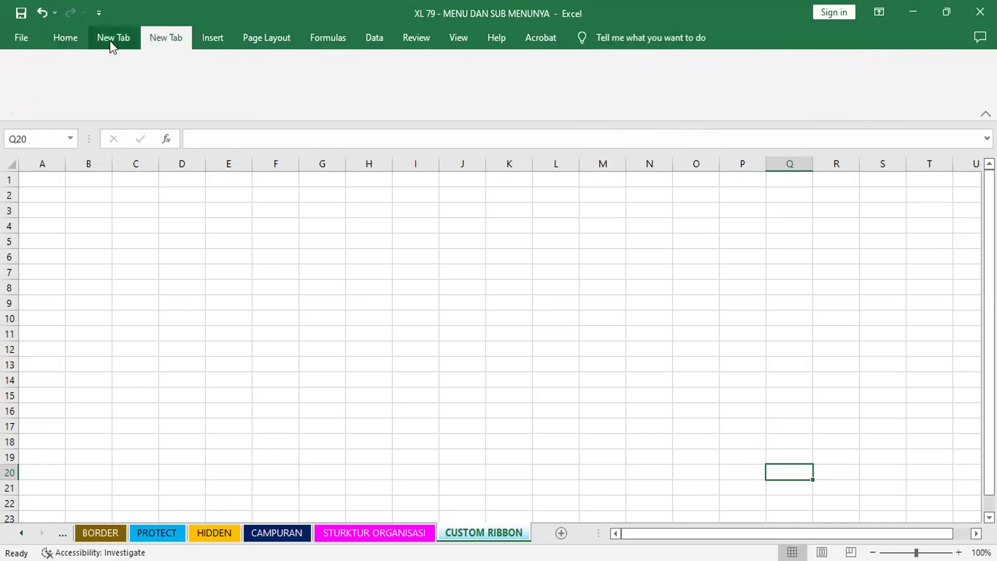
{"action": "left_click", "coordinate": [110, 41]}
{"action": "left_click", "coordinate": [178, 33]}
{"action": "left_click", "coordinate": [117, 40]}
{"action": "left_click", "coordinate": [167, 37]}
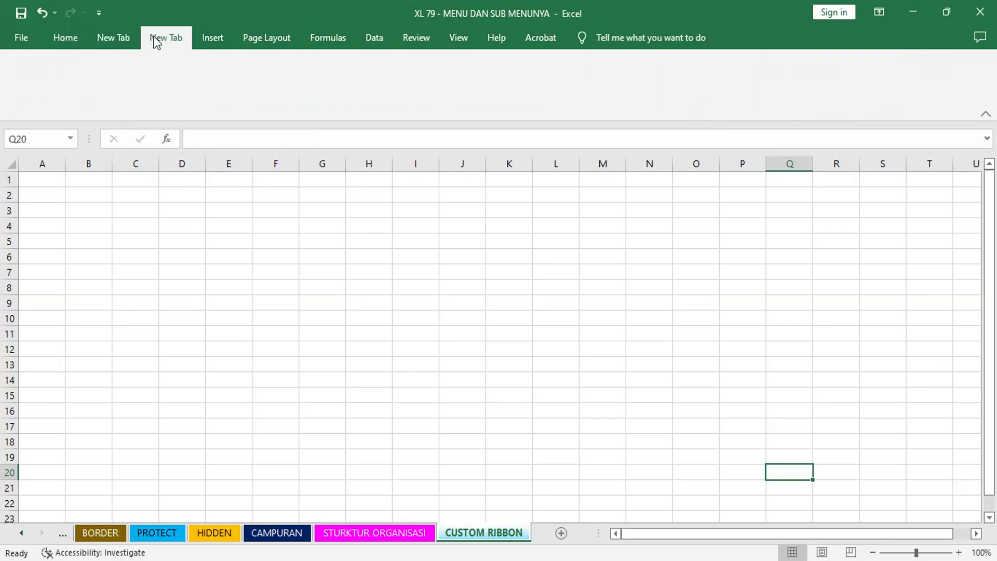
{"action": "left_click", "coordinate": [110, 33]}
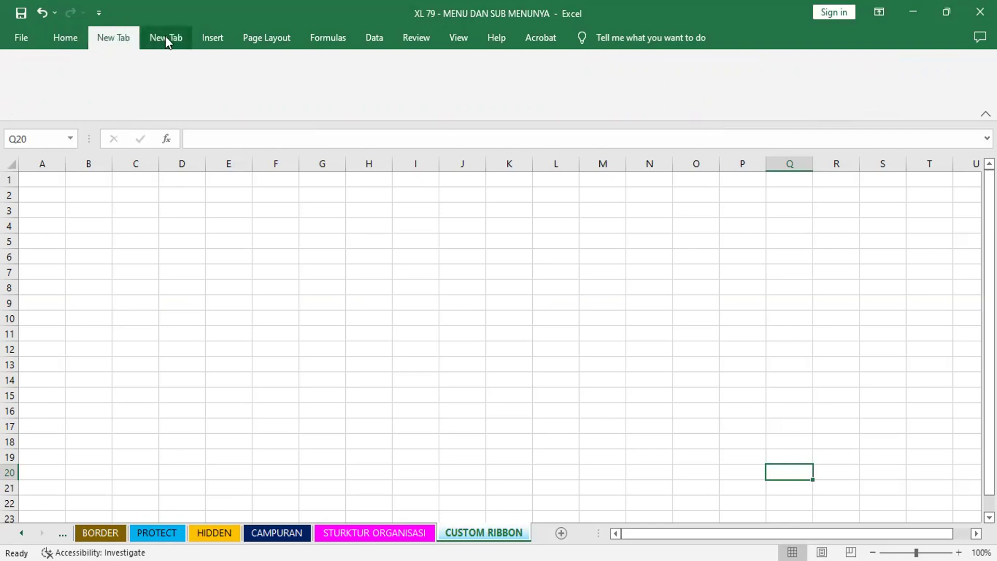
{"action": "left_click", "coordinate": [165, 36]}
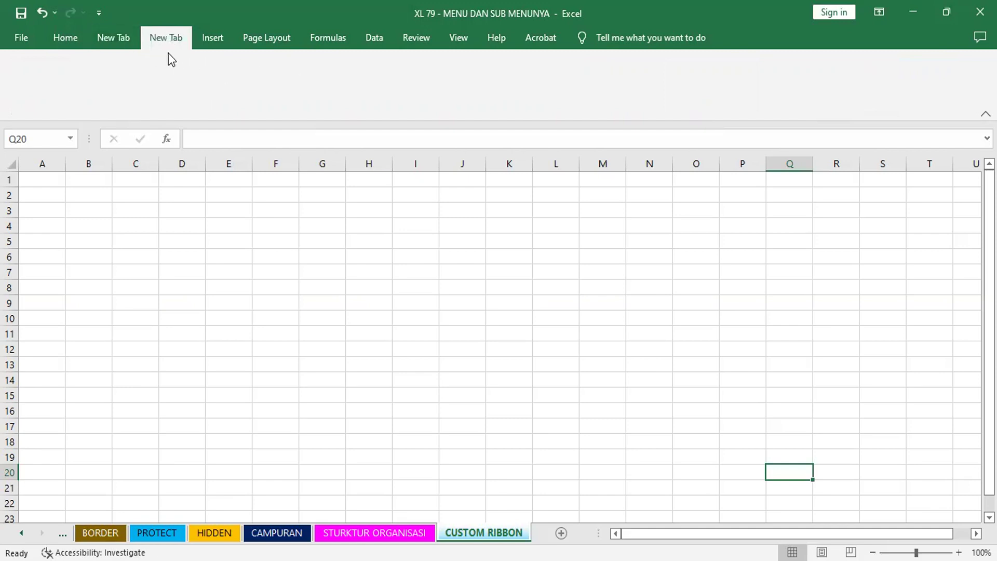
{"action": "left_click", "coordinate": [121, 38]}
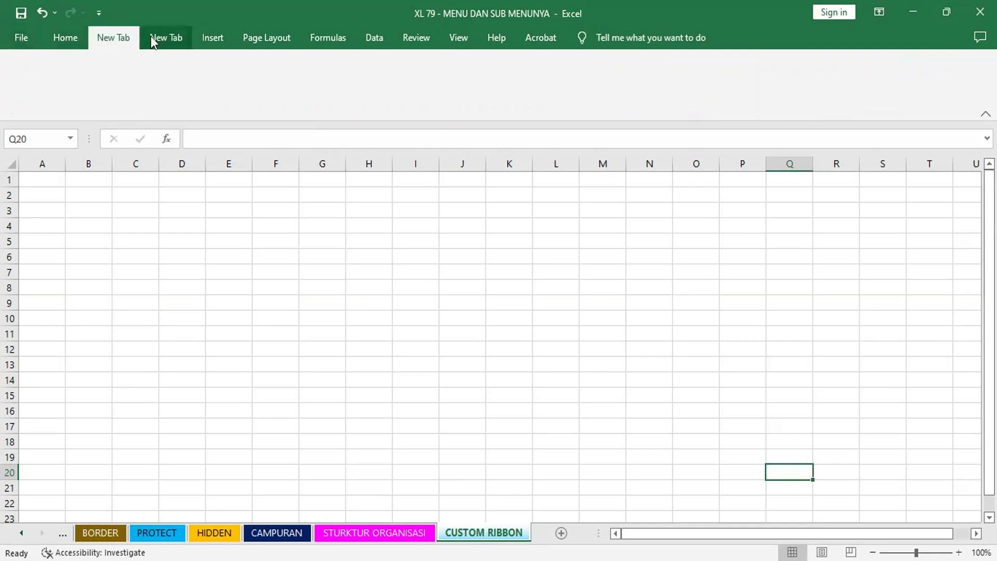
Move the first custom New Tab ahead of Background Removal and Home in the main ribbon tabs and apply the change.
{"action": "left_click", "coordinate": [24, 39]}
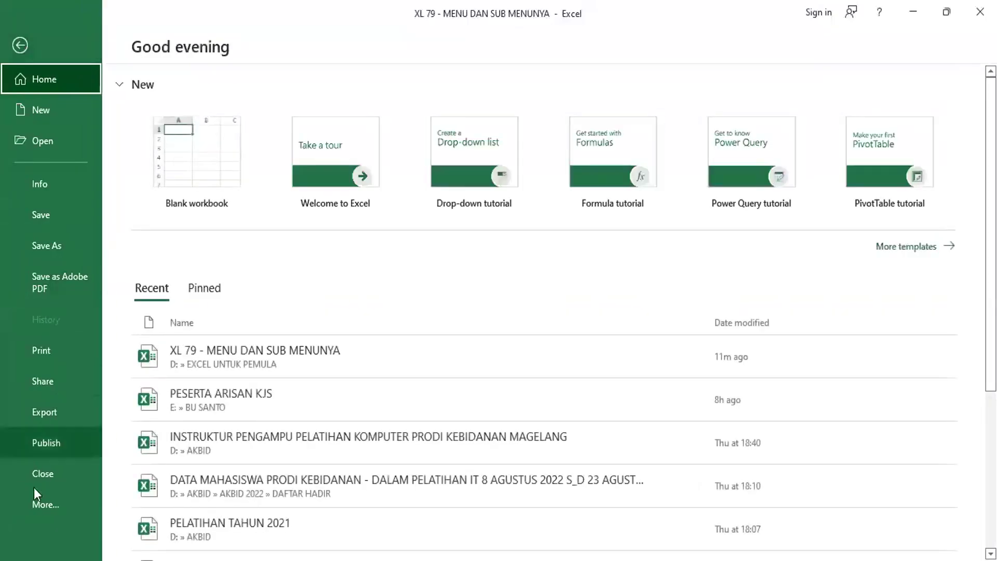
{"action": "left_click", "coordinate": [51, 506]}
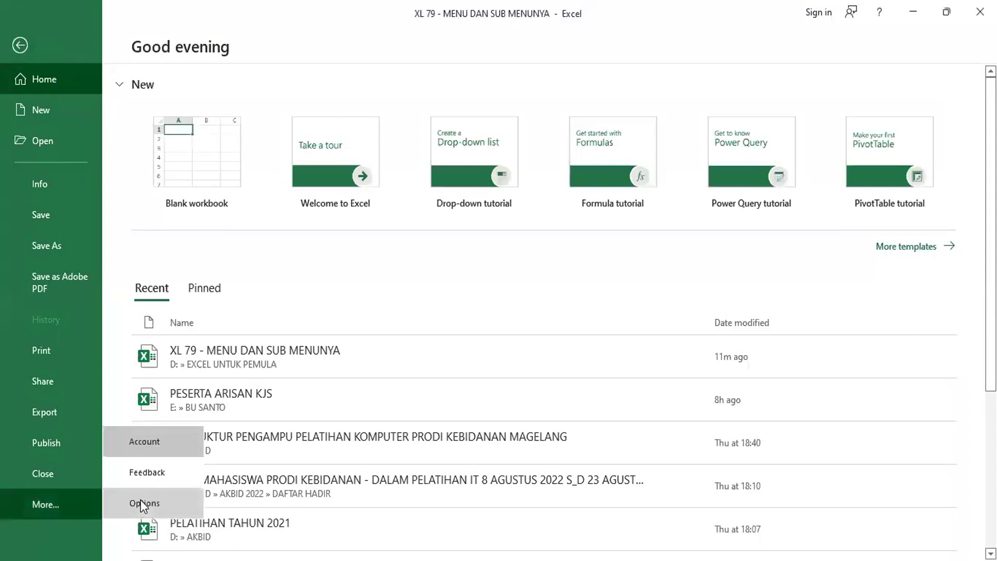
{"action": "left_click", "coordinate": [141, 500]}
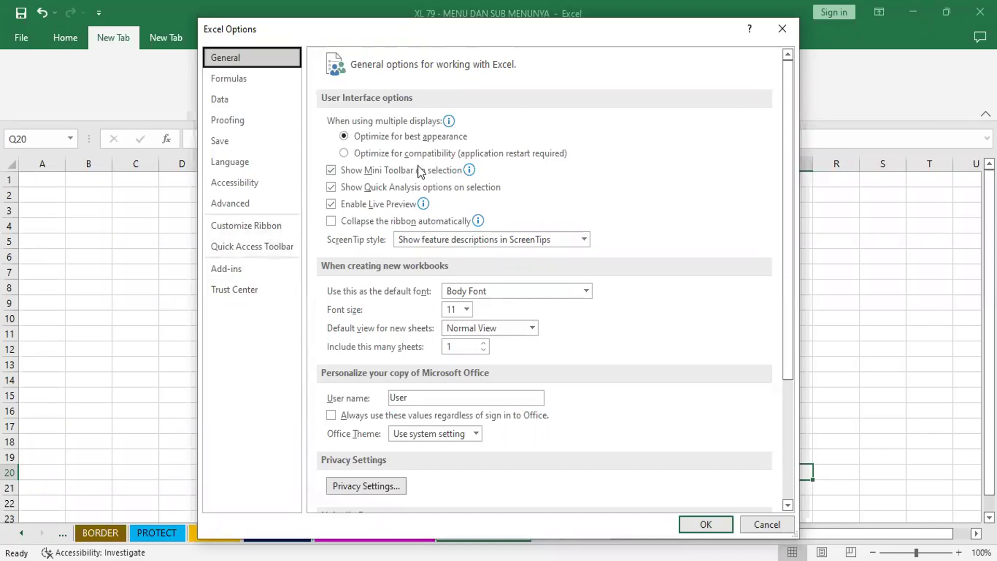
{"action": "left_click", "coordinate": [254, 228]}
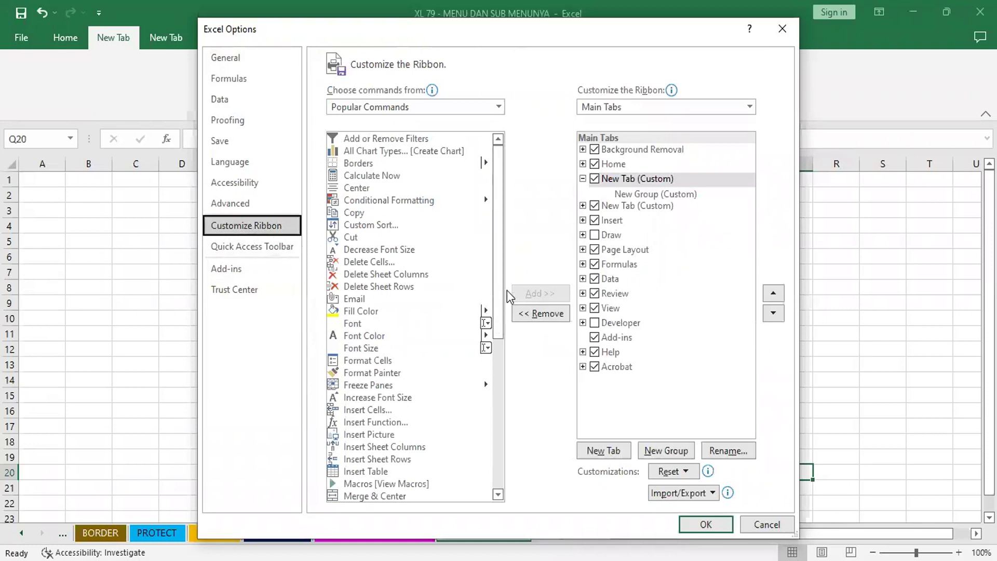
{"action": "left_click_drag", "start_coordinate": [505, 279], "coordinate": [529, 258]}
{"action": "left_click", "coordinate": [774, 294]}
{"action": "left_click", "coordinate": [774, 294]}
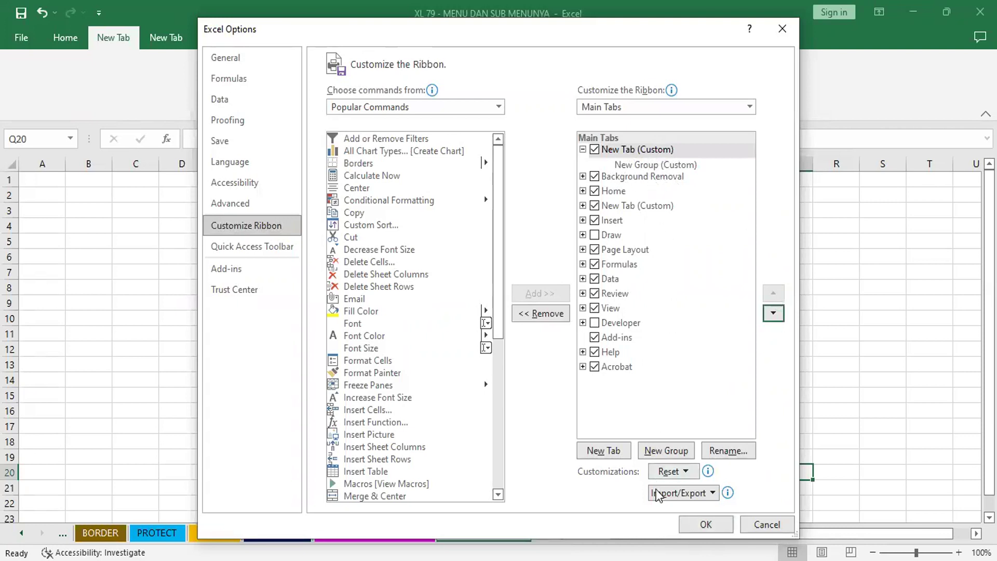
{"action": "key", "text": "Return"}
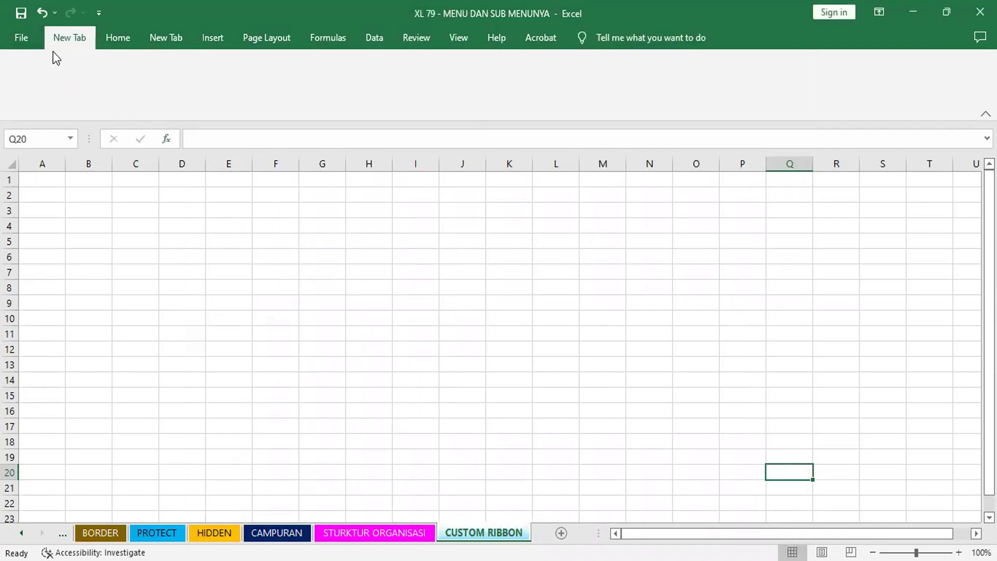
Move the first custom New Tab to the end of the main ribbon tabs, after Acrobat, in the Customize Ribbon settings.
{"action": "left_click", "coordinate": [21, 36]}
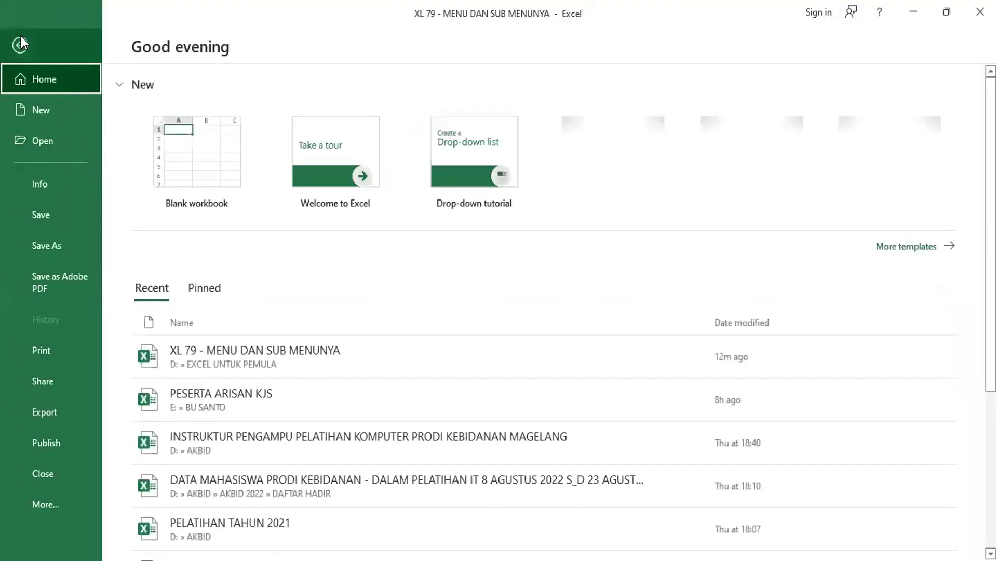
{"action": "left_click", "coordinate": [43, 507]}
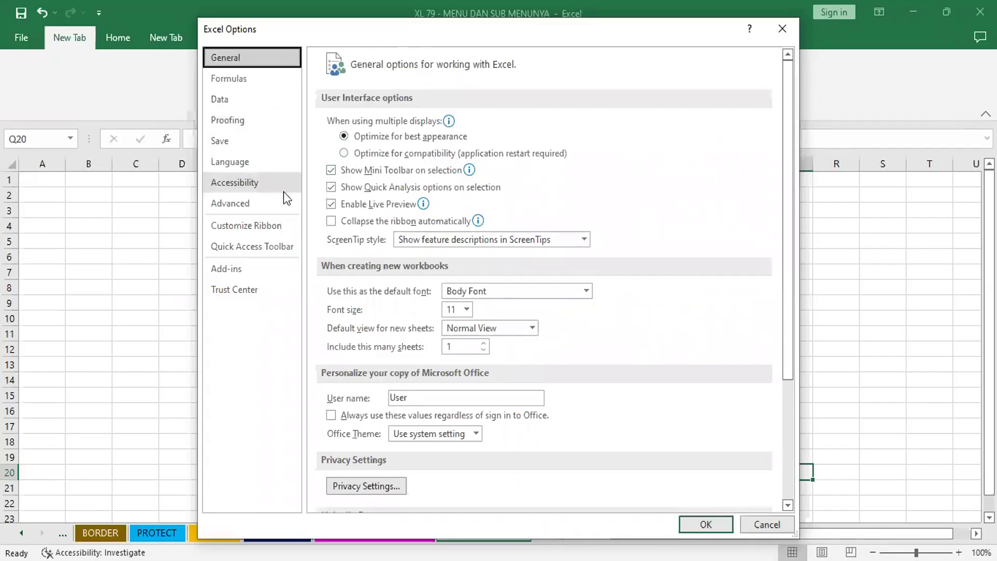
{"action": "left_click", "coordinate": [271, 228]}
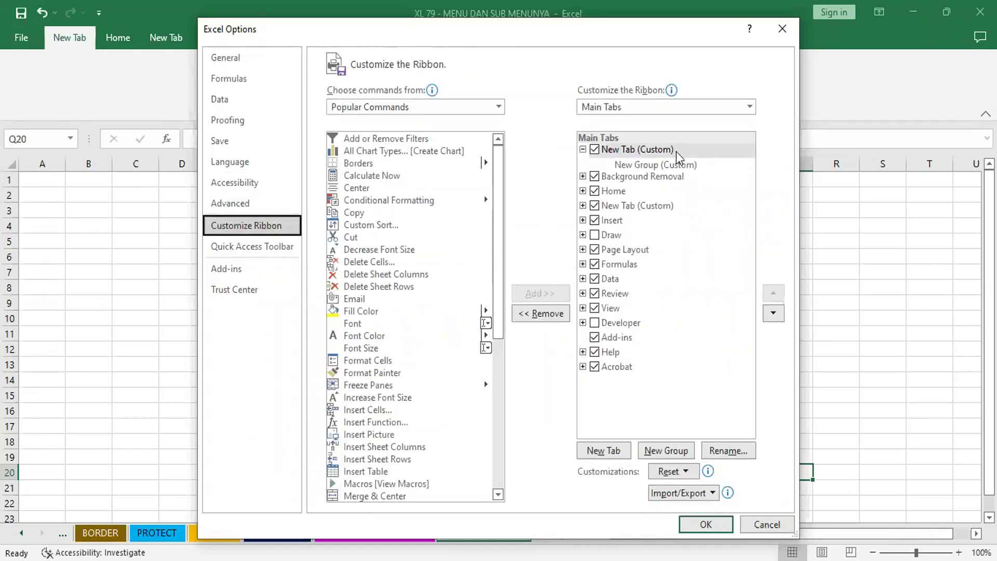
{"action": "left_click", "coordinate": [693, 146]}
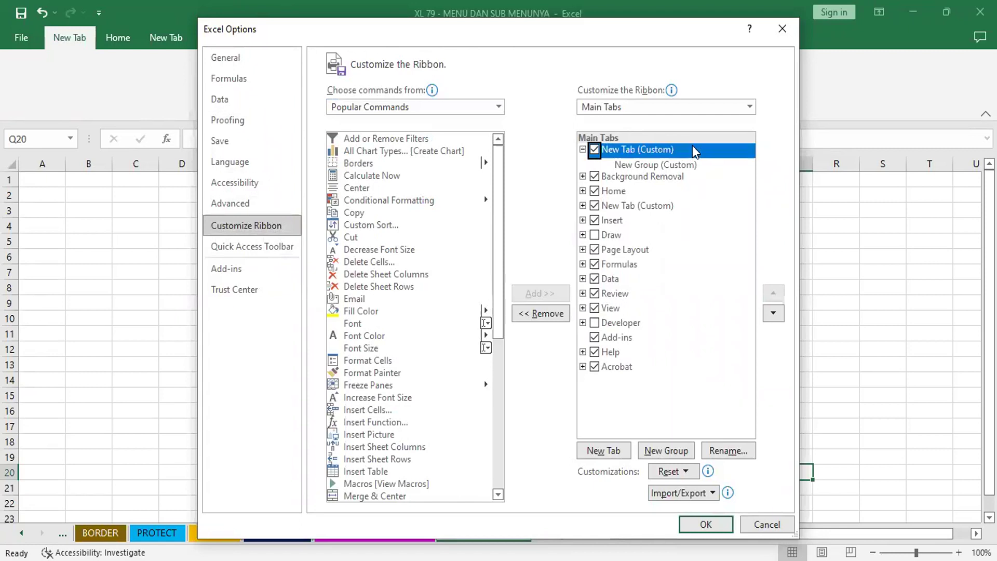
{"action": "left_click", "coordinate": [777, 311]}
{"action": "left_click", "coordinate": [777, 311]}
{"action": "left_click", "coordinate": [777, 312]}
{"action": "left_click", "coordinate": [777, 311]}
{"action": "left_click", "coordinate": [776, 312]}
{"action": "left_click", "coordinate": [777, 311]}
{"action": "left_click", "coordinate": [777, 311]}
{"action": "left_click", "coordinate": [777, 311]}
{"action": "left_click", "coordinate": [777, 311]}
{"action": "left_click", "coordinate": [777, 312]}
{"action": "left_click", "coordinate": [777, 312]}
{"action": "left_click", "coordinate": [777, 312]}
{"action": "left_click", "coordinate": [777, 312]}
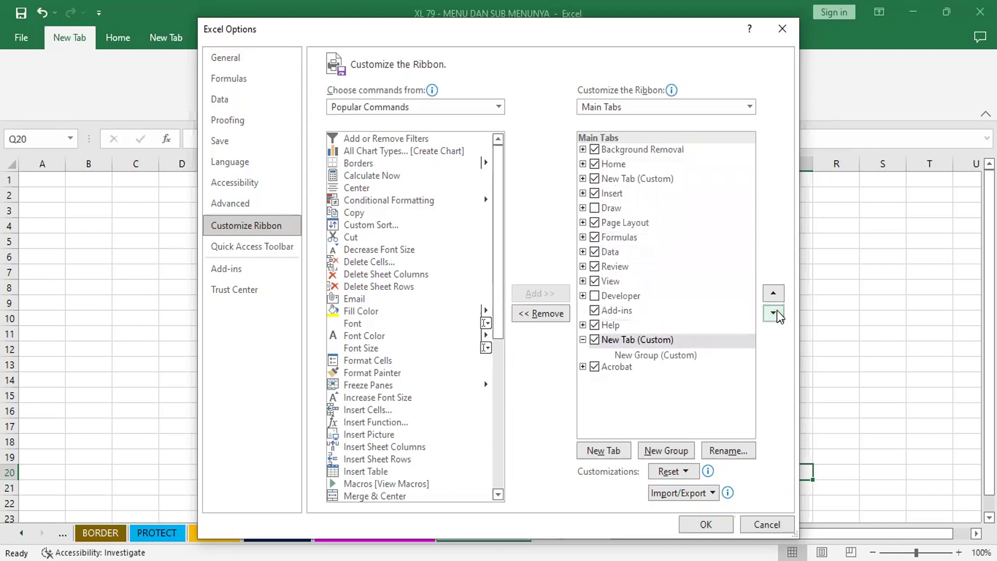
{"action": "left_click", "coordinate": [776, 312]}
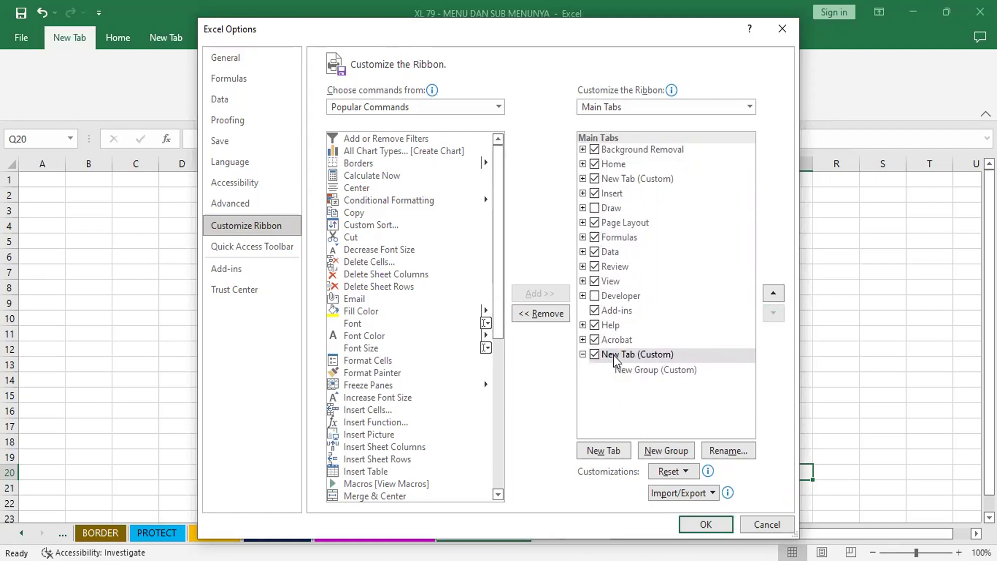
Rename the custom tab after Acrobat as MENU PILIHAN SAYA and apply the changes.
{"action": "left_click", "coordinate": [729, 451]}
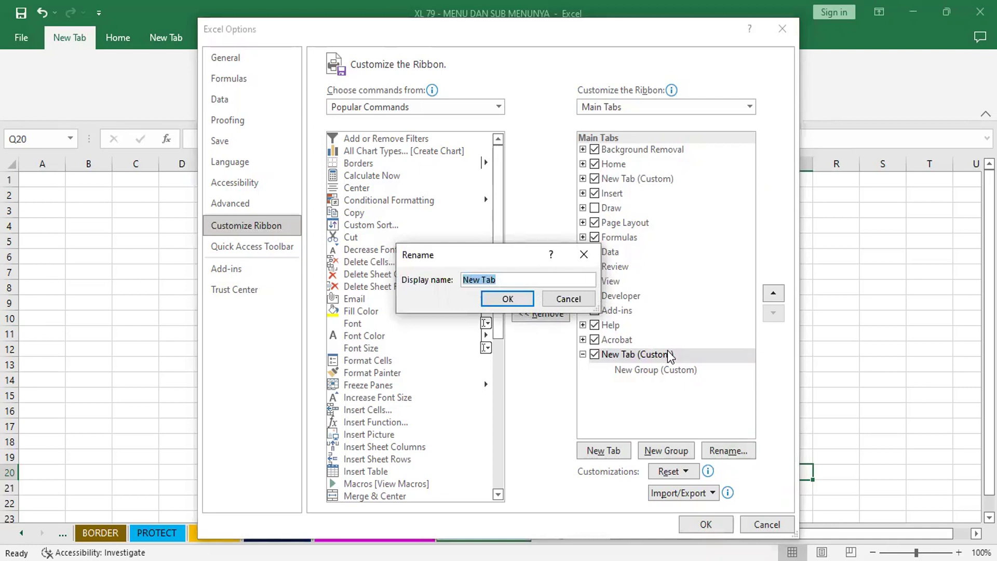
{"action": "type", "text": "MENU PILIHAN "}
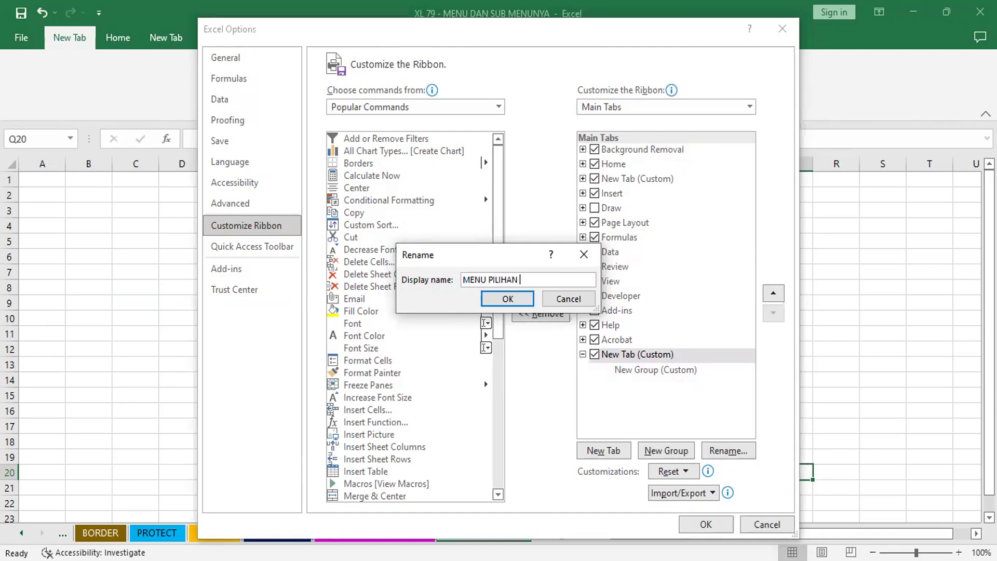
{"action": "type", "text": "SAYA"}
{"action": "key", "text": "Return"}
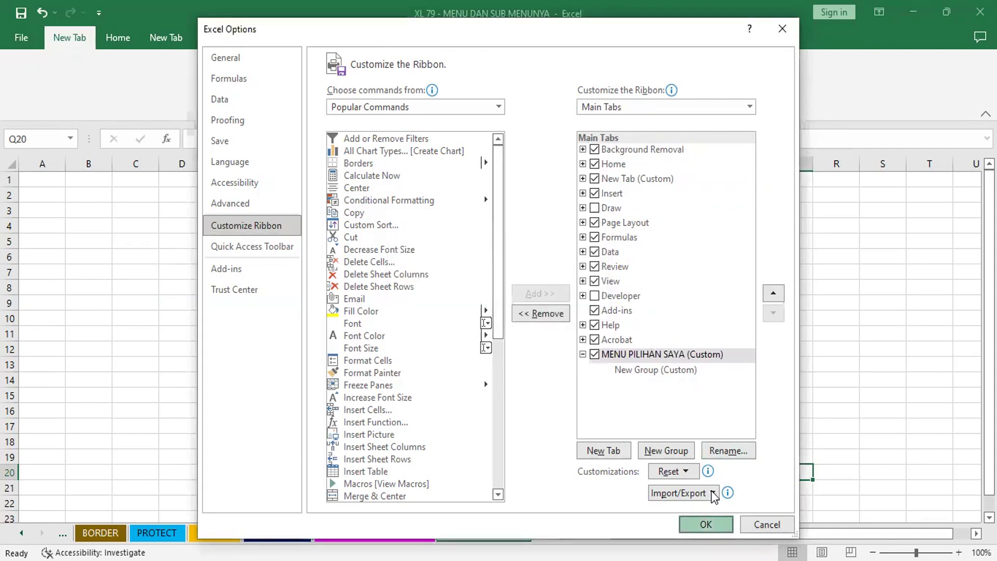
{"action": "key", "text": "Return"}
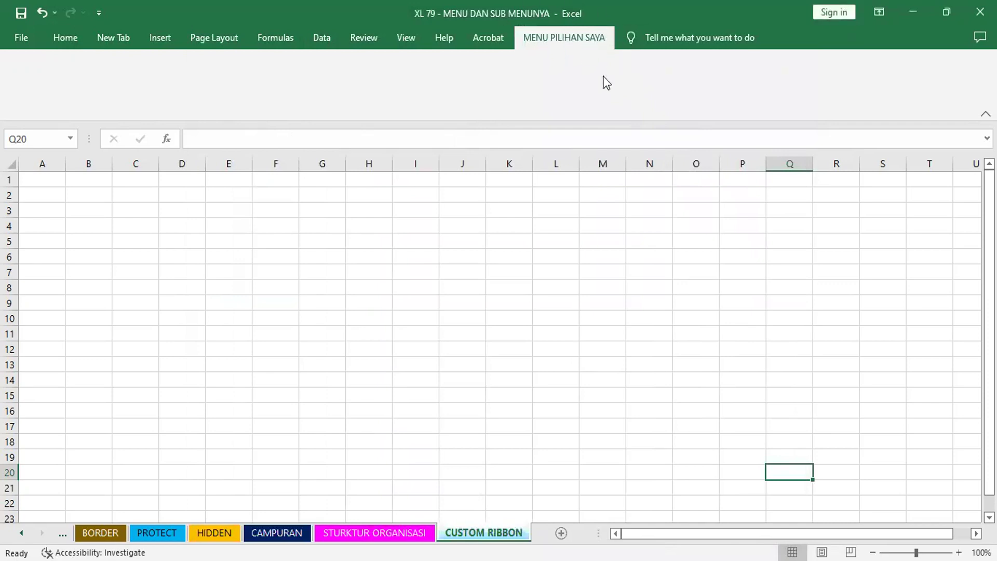
Examine the contents of the New Tab and MENU PILIHAN SAYA ribbon tabs.
{"action": "left_click", "coordinate": [107, 37]}
{"action": "left_click", "coordinate": [573, 40]}
{"action": "left_click", "coordinate": [113, 38]}
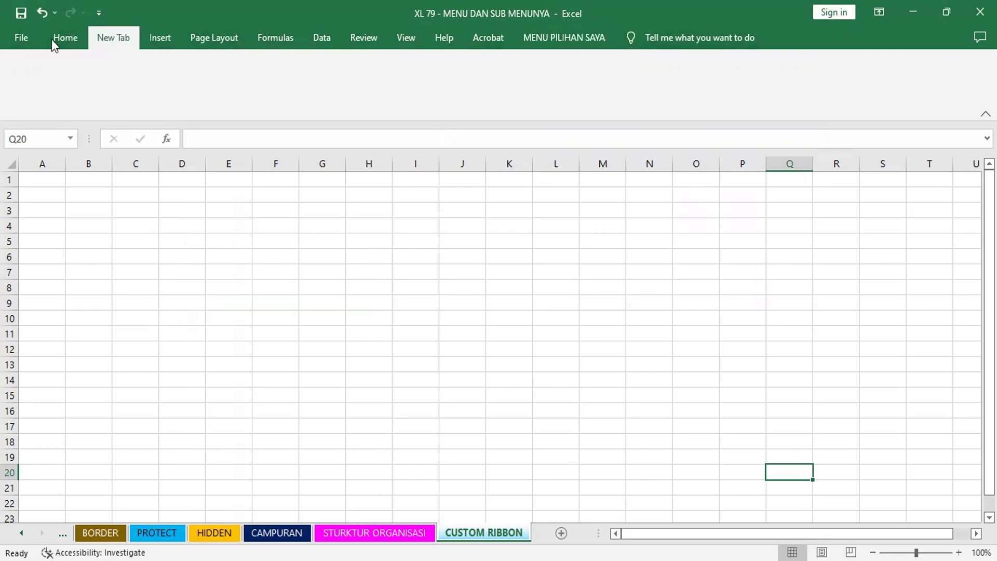
Hide the custom New Tab after Home from the ribbon through the Customize Ribbon settings and apply the change.
{"action": "left_click", "coordinate": [26, 36]}
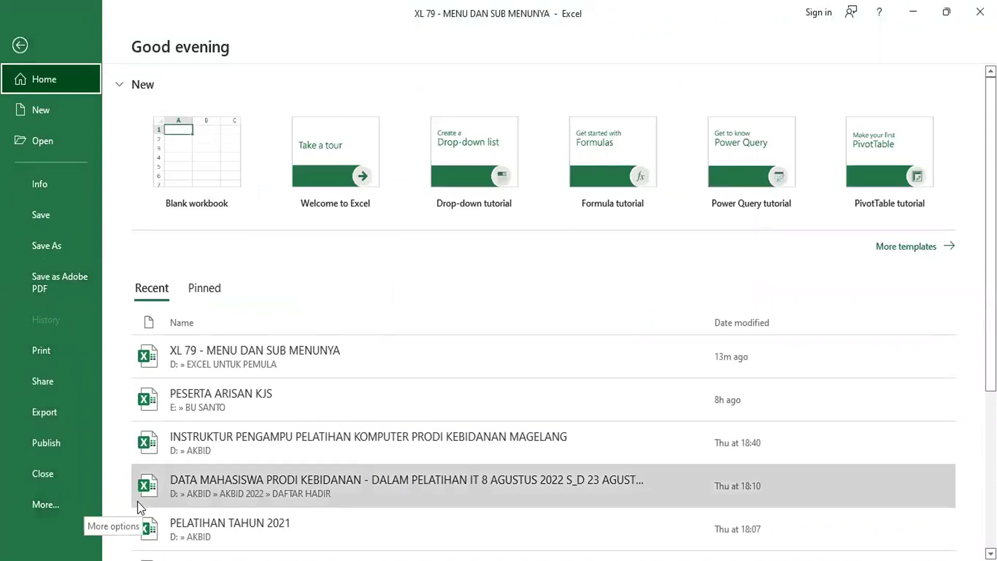
{"action": "left_click", "coordinate": [67, 504]}
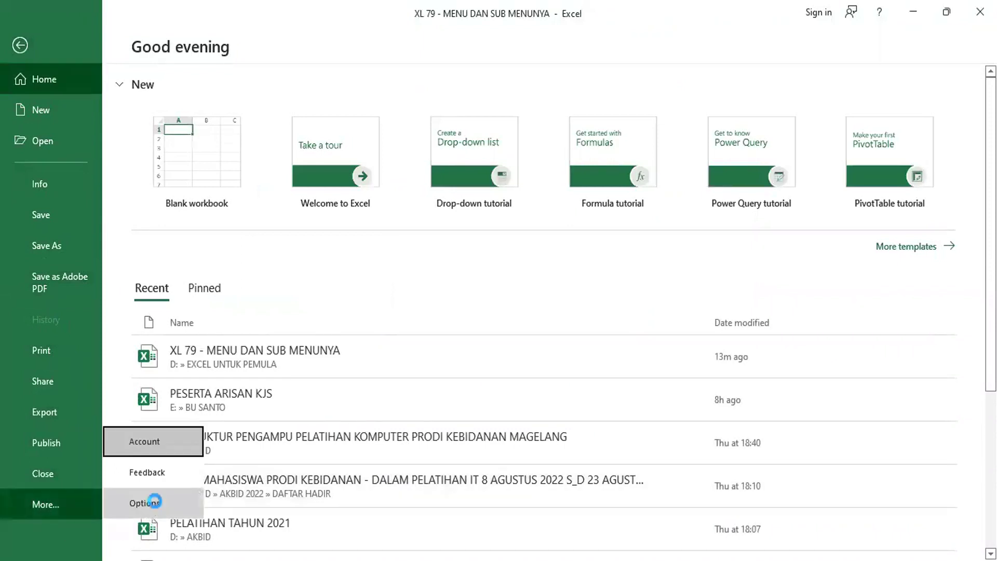
{"action": "left_click", "coordinate": [155, 502]}
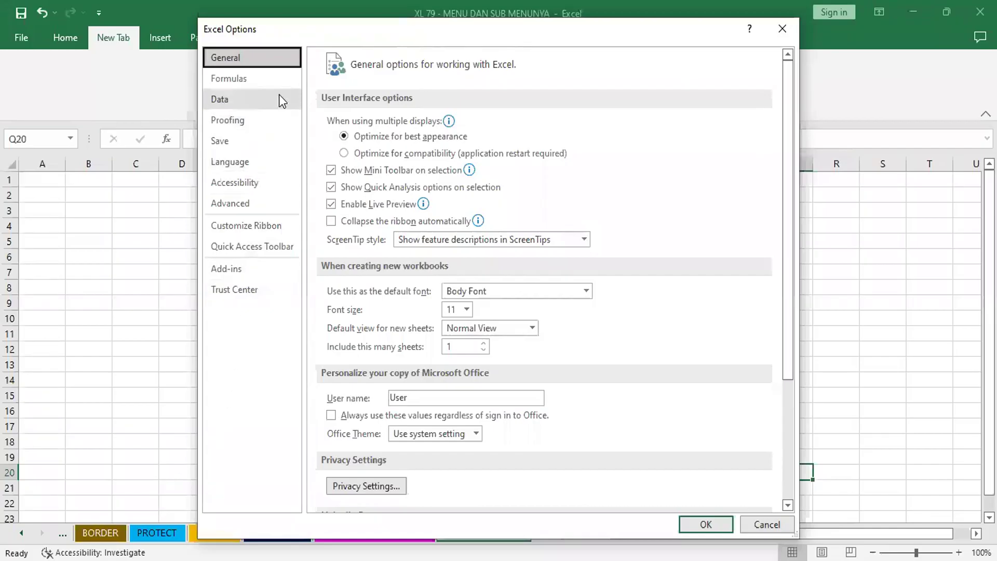
{"action": "left_click", "coordinate": [272, 224]}
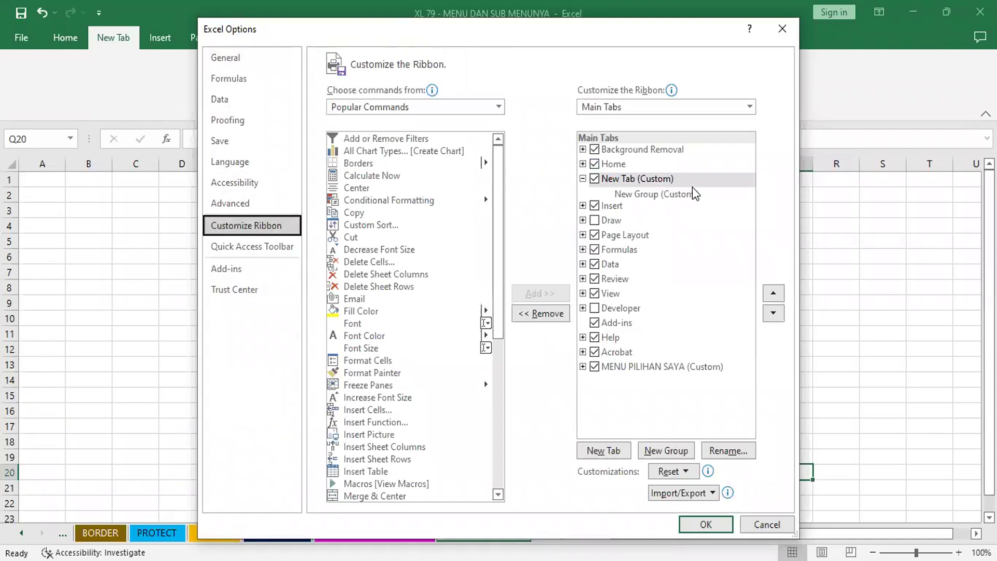
{"action": "left_click", "coordinate": [625, 183]}
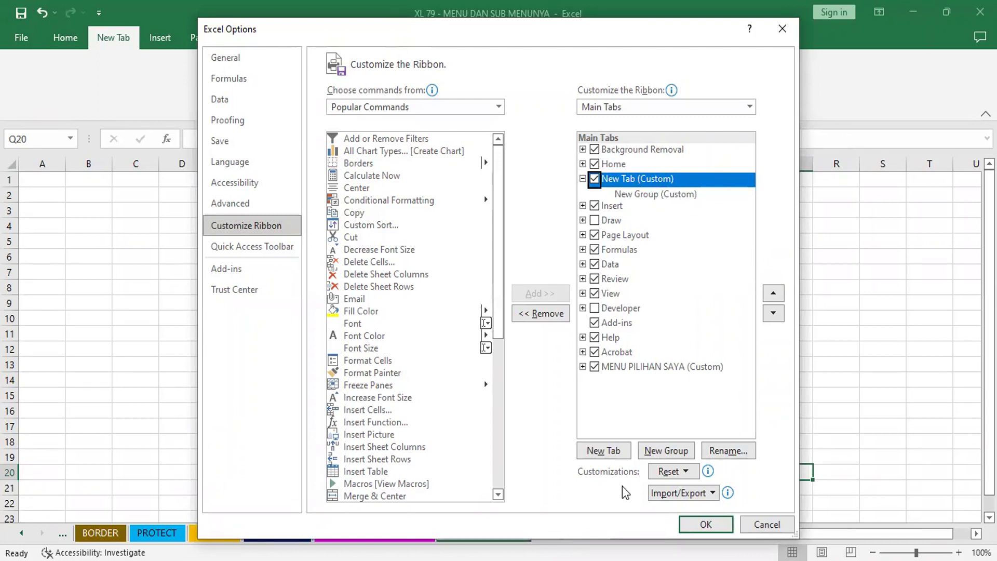
{"action": "left_click", "coordinate": [670, 472]}
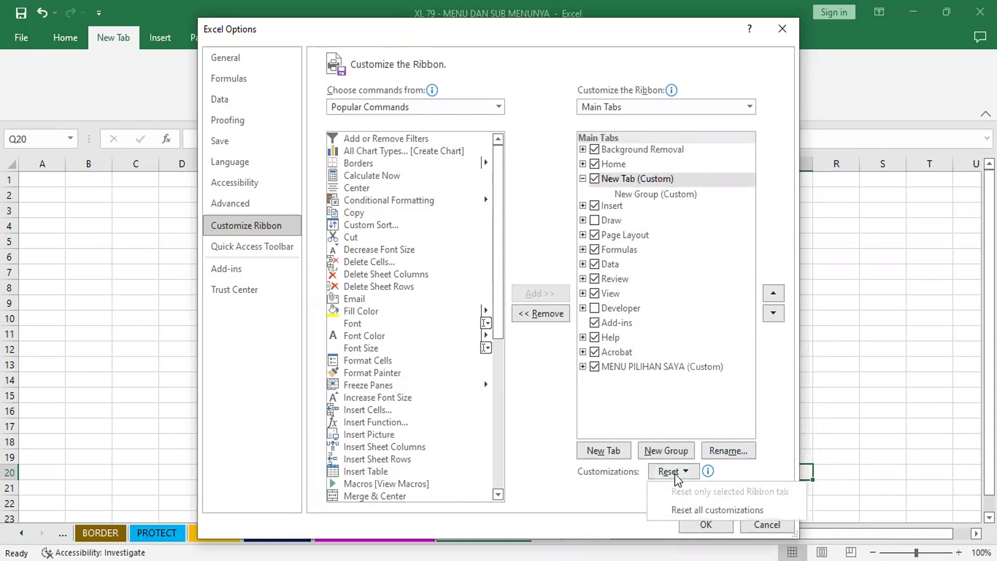
{"action": "left_click", "coordinate": [674, 474]}
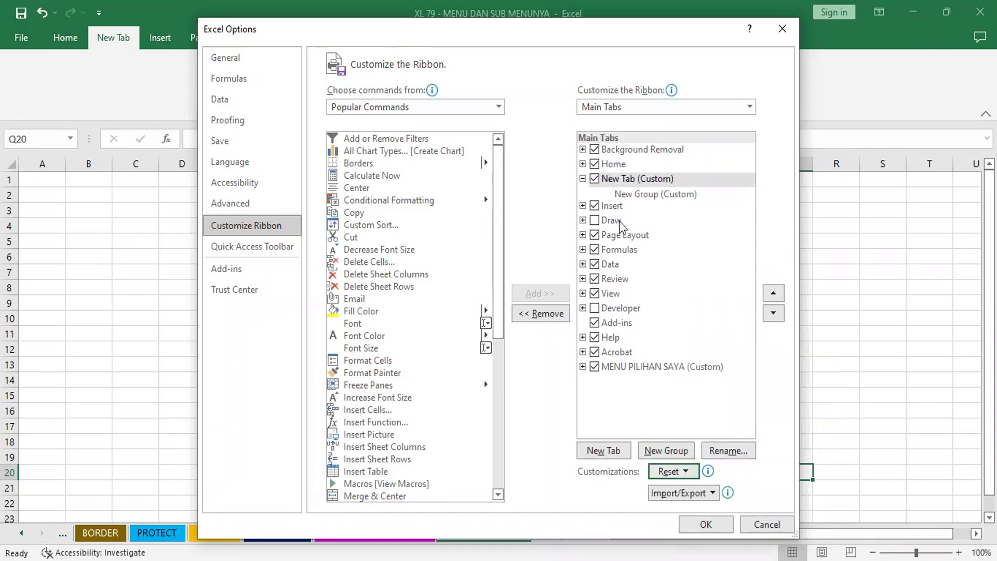
{"action": "left_click", "coordinate": [595, 178]}
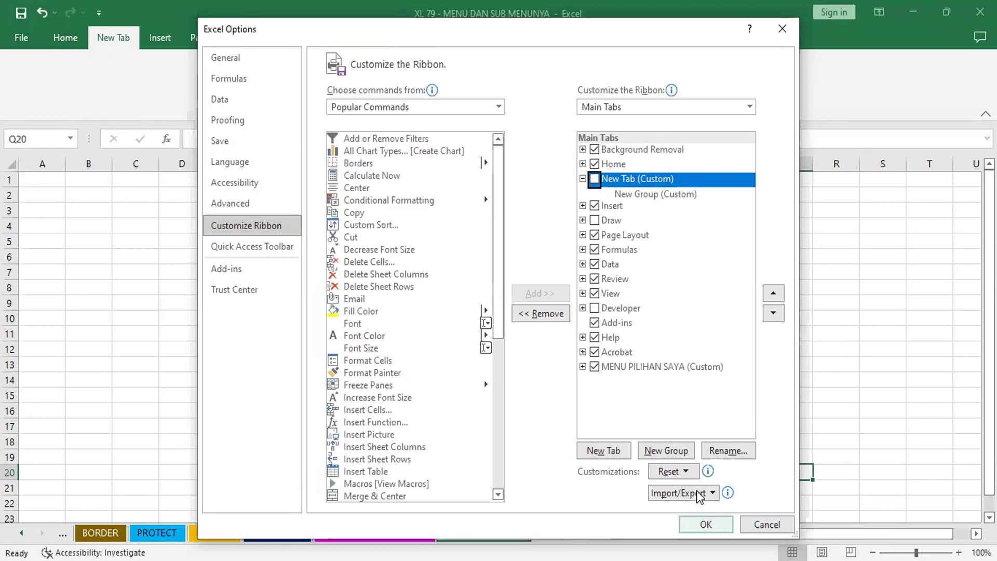
{"action": "left_click", "coordinate": [706, 524]}
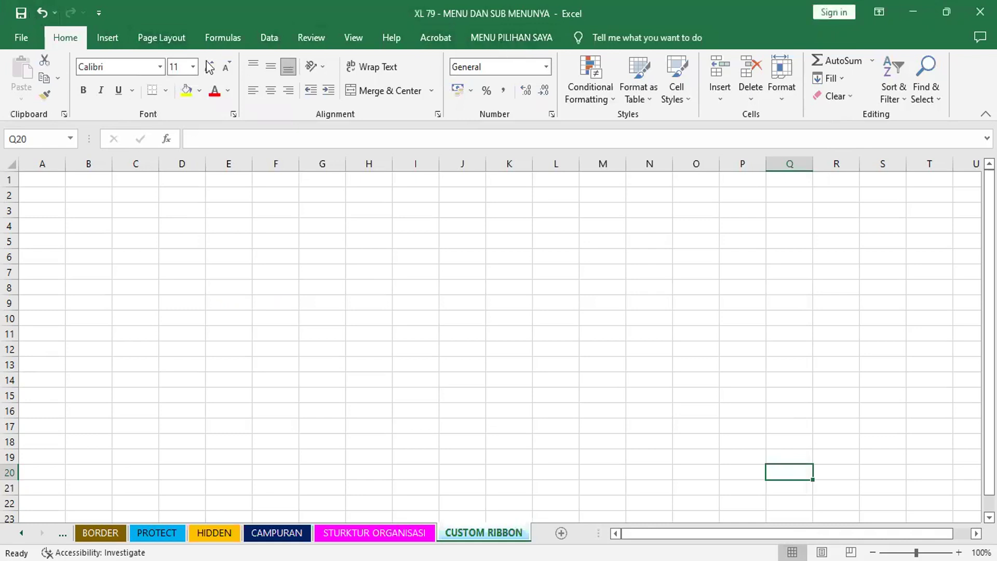
View the MENU PILIHAN SAYA tab on the ribbon and reopen the Customize Ribbon settings.
{"action": "left_click", "coordinate": [521, 36]}
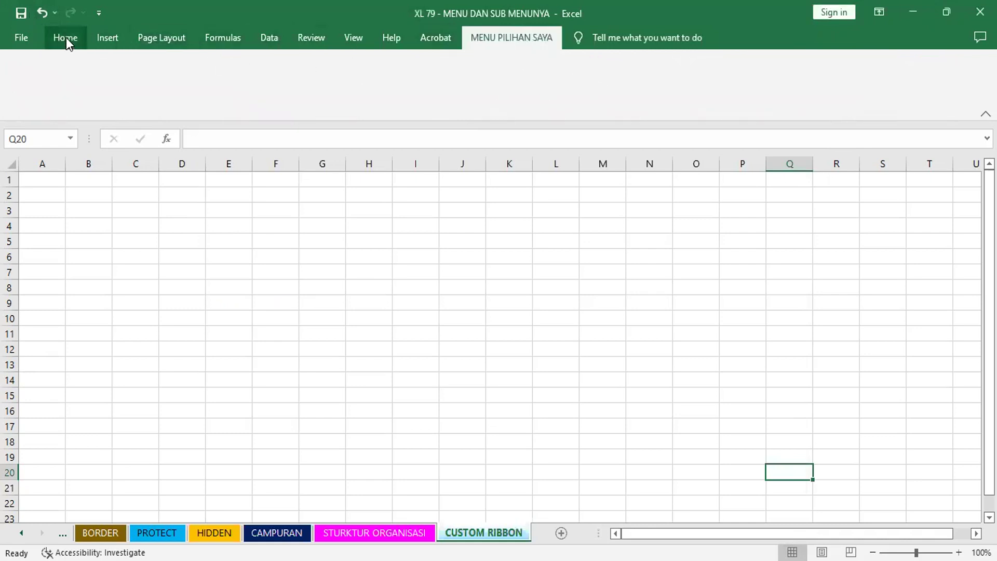
{"action": "left_click", "coordinate": [17, 39]}
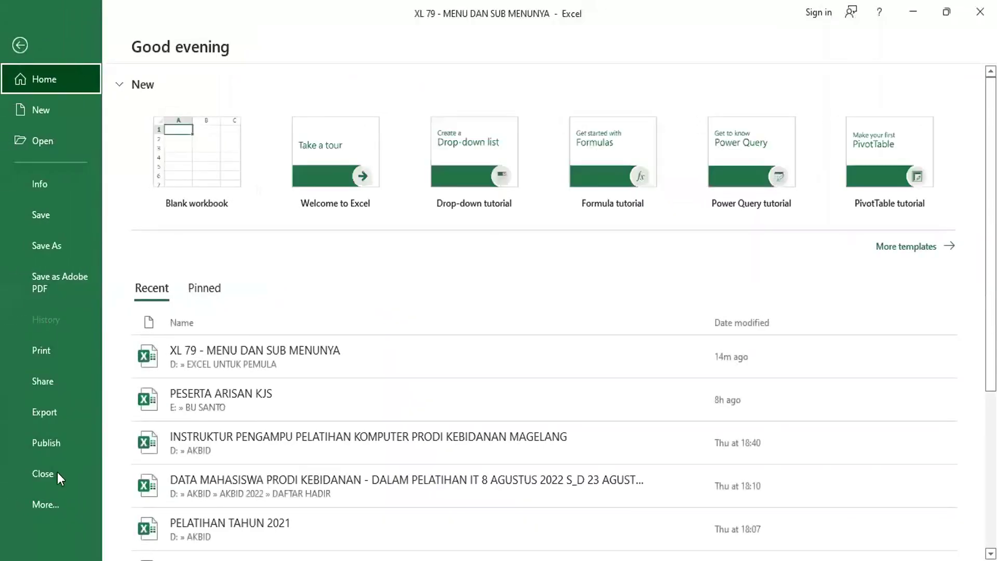
{"action": "left_click", "coordinate": [51, 504]}
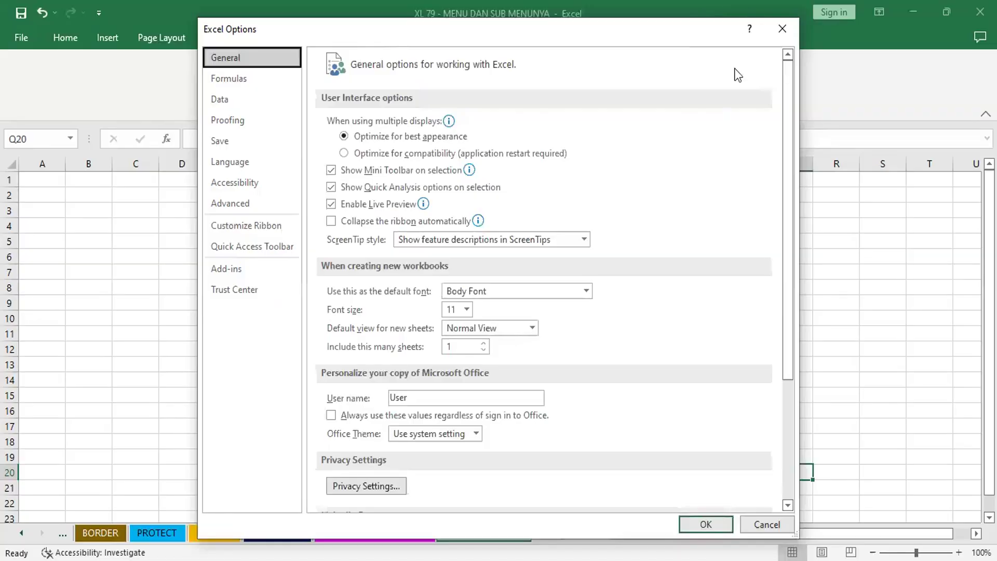
{"action": "left_click", "coordinate": [269, 225]}
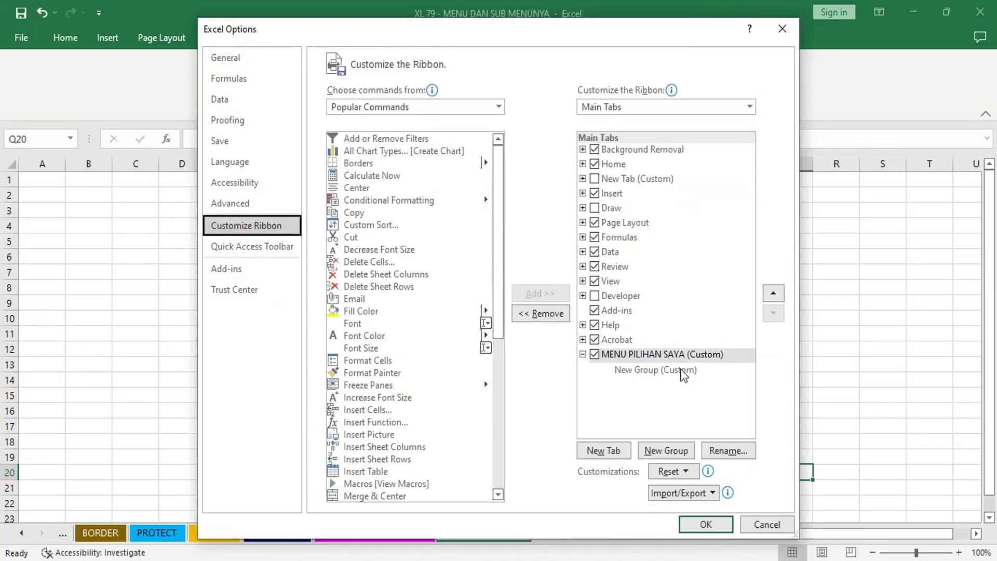
Try to add the Copy command directly to the MENU PILIHAN SAYA custom tab.
{"action": "left_click", "coordinate": [621, 358]}
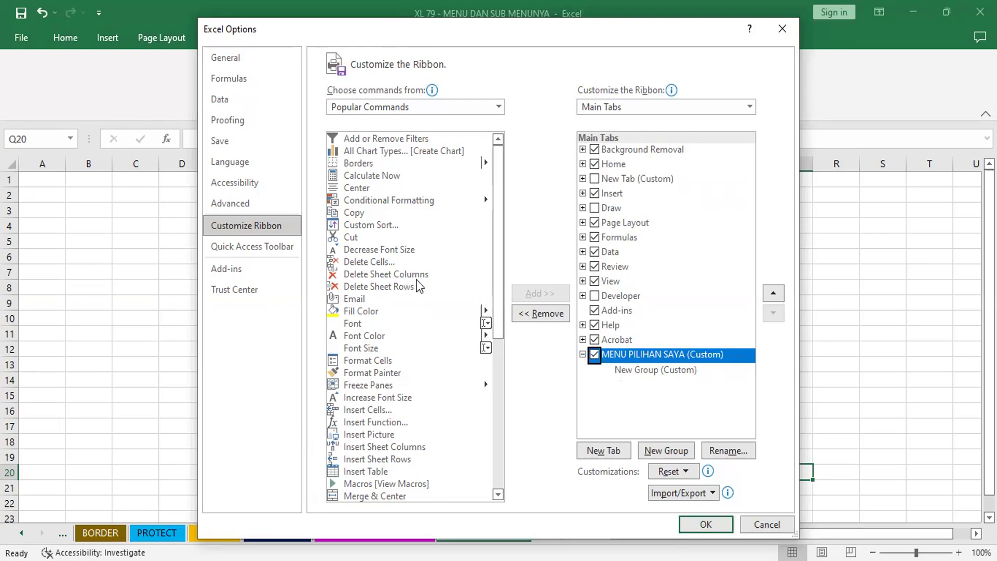
{"action": "left_click", "coordinate": [355, 213]}
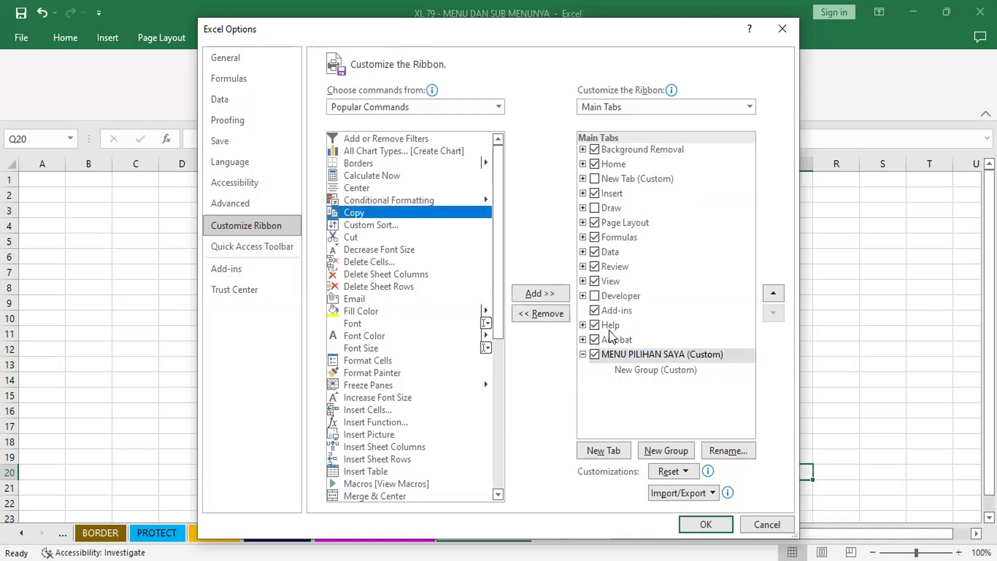
{"action": "left_click", "coordinate": [536, 295]}
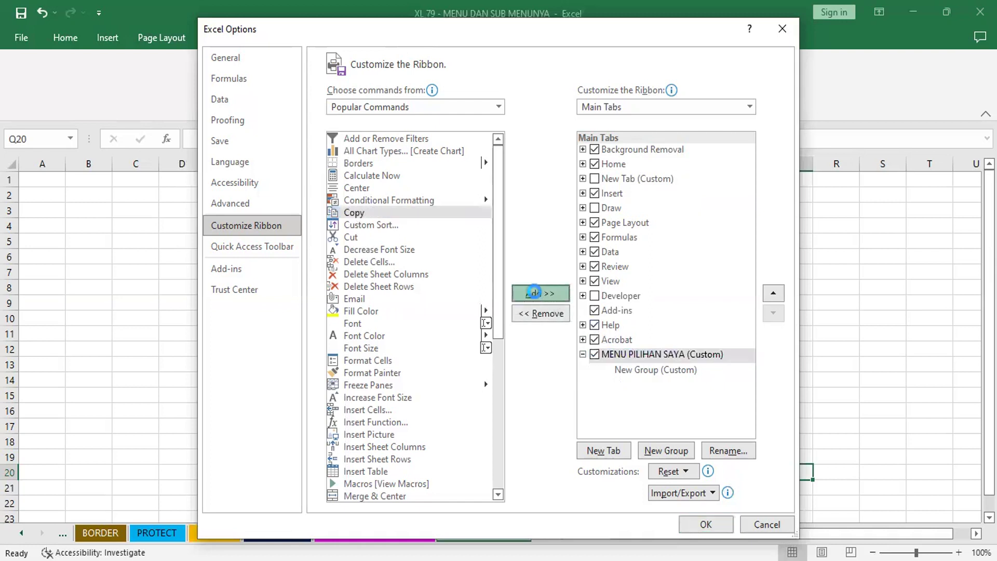
{"action": "left_click", "coordinate": [516, 333]}
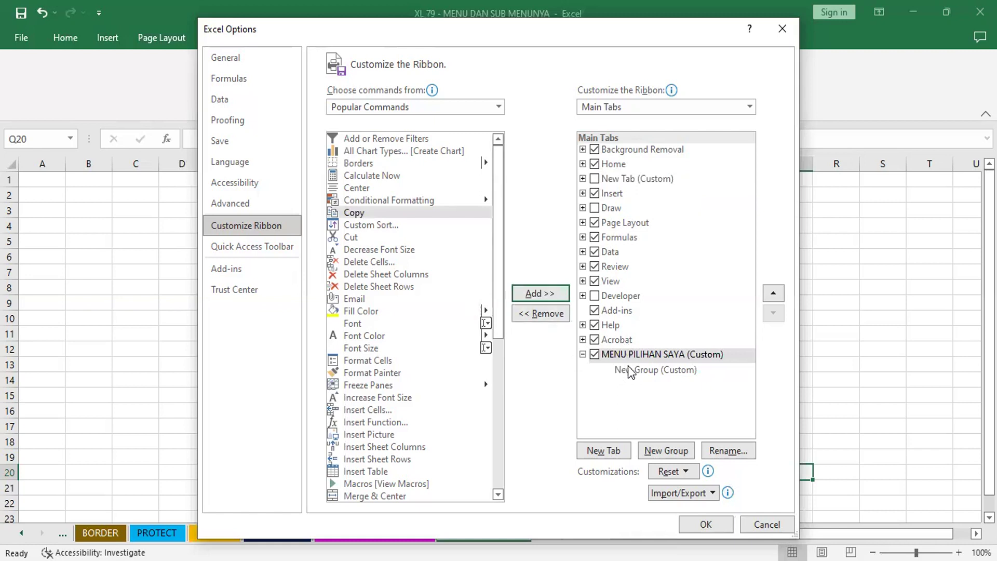
Collapse the MENU PILIHAN SAYA custom tab in the main tabs list and disable its display.
{"action": "left_click", "coordinate": [584, 355]}
{"action": "left_click", "coordinate": [594, 355]}
{"action": "left_click", "coordinate": [626, 359]}
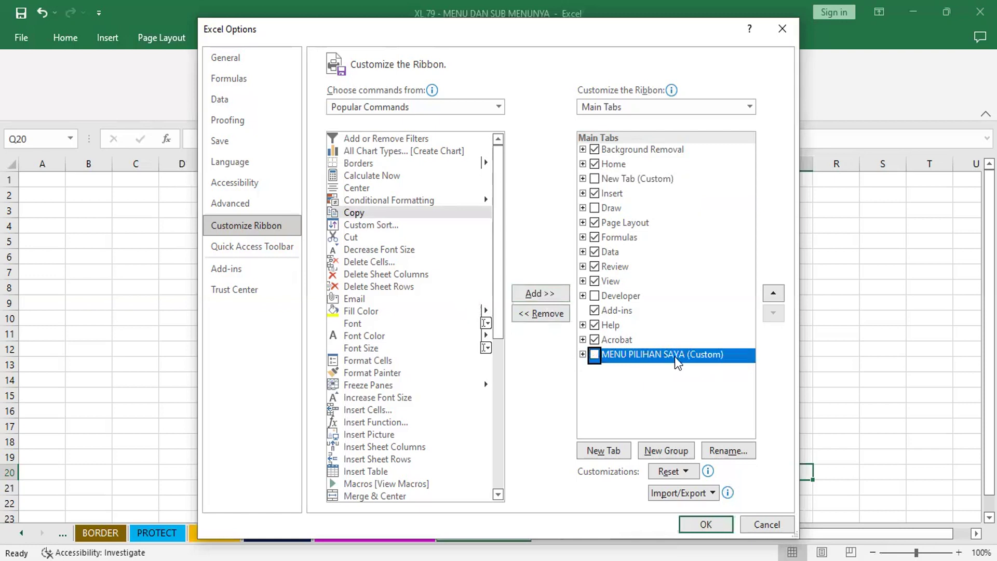
Expand the MENU PILIHAN SAYA custom tab in the main tabs list and select its New Group.
{"action": "left_click", "coordinate": [582, 354]}
{"action": "left_click", "coordinate": [649, 370]}
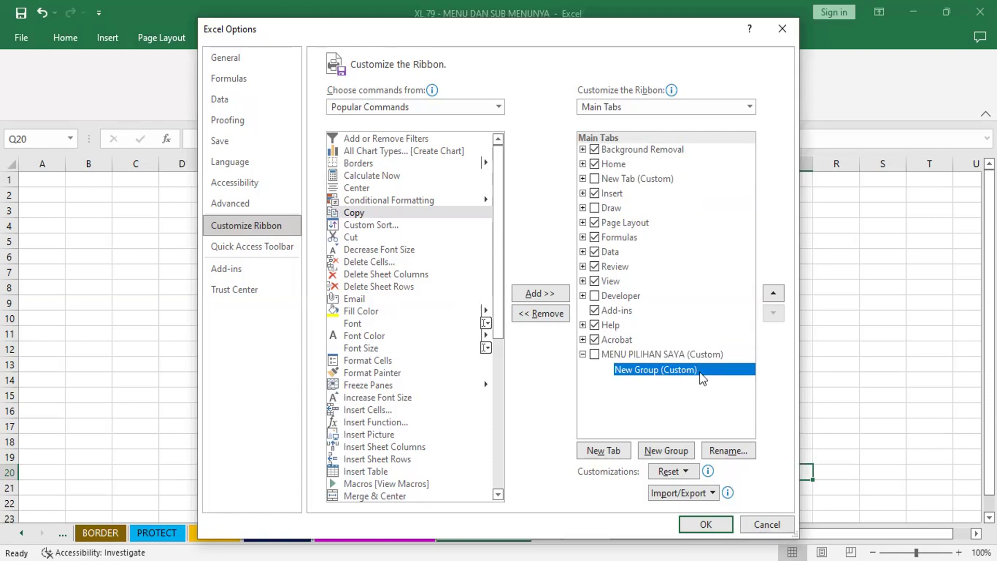
{"action": "left_click", "coordinate": [739, 453]}
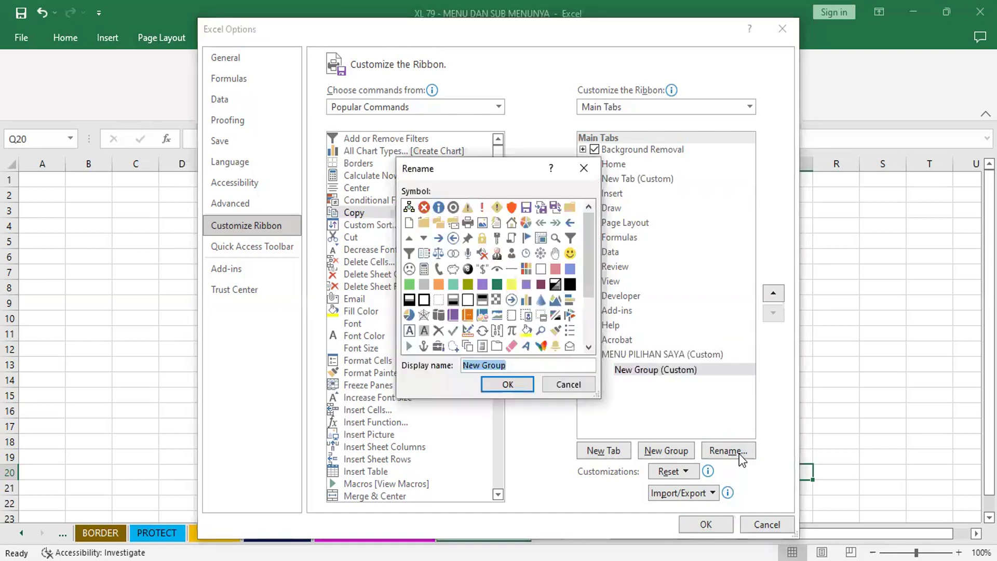
{"action": "left_click", "coordinate": [513, 208]}
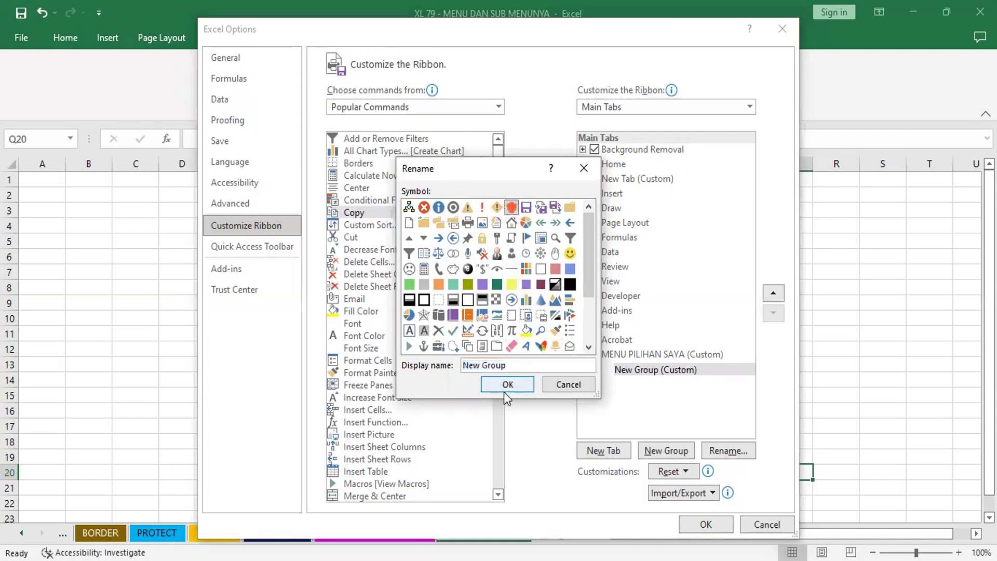
{"action": "left_click", "coordinate": [570, 387]}
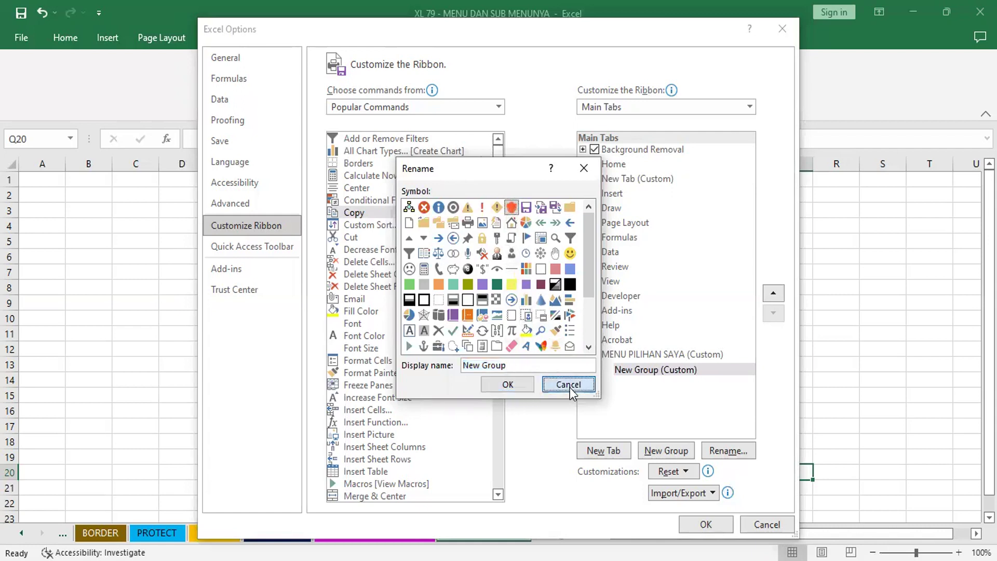
Rename the New Group under the MENU PILIHAN SAYA tab as PILIHLAH.
{"action": "right_click", "coordinate": [678, 378]}
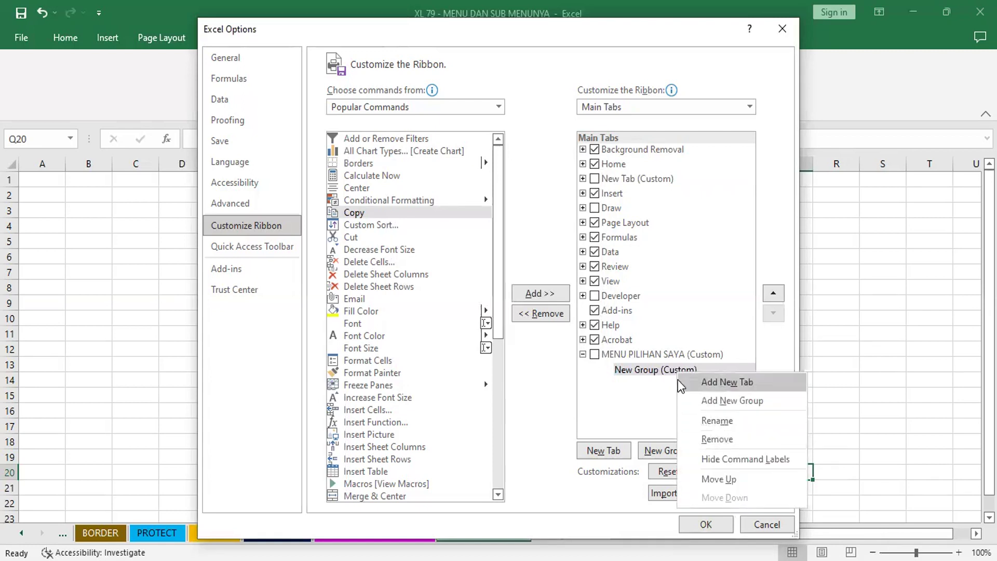
{"action": "left_click", "coordinate": [722, 423]}
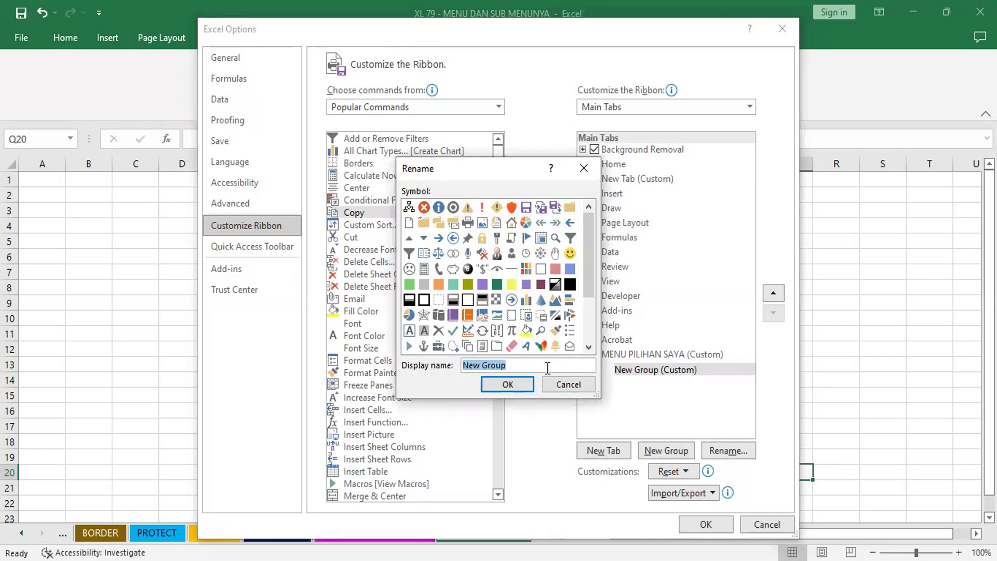
{"action": "type", "text": "Pl"}
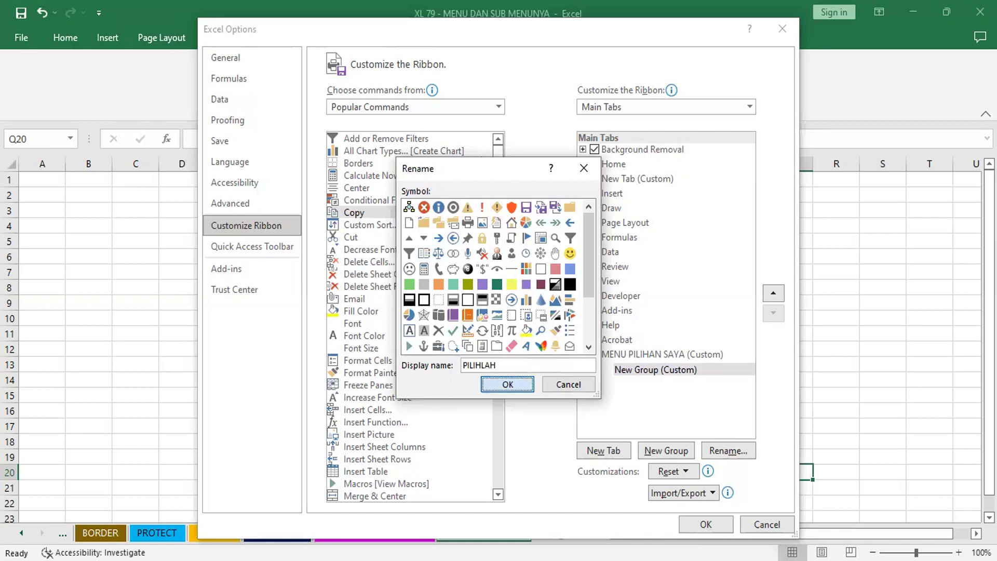
{"action": "left_click", "coordinate": [519, 385]}
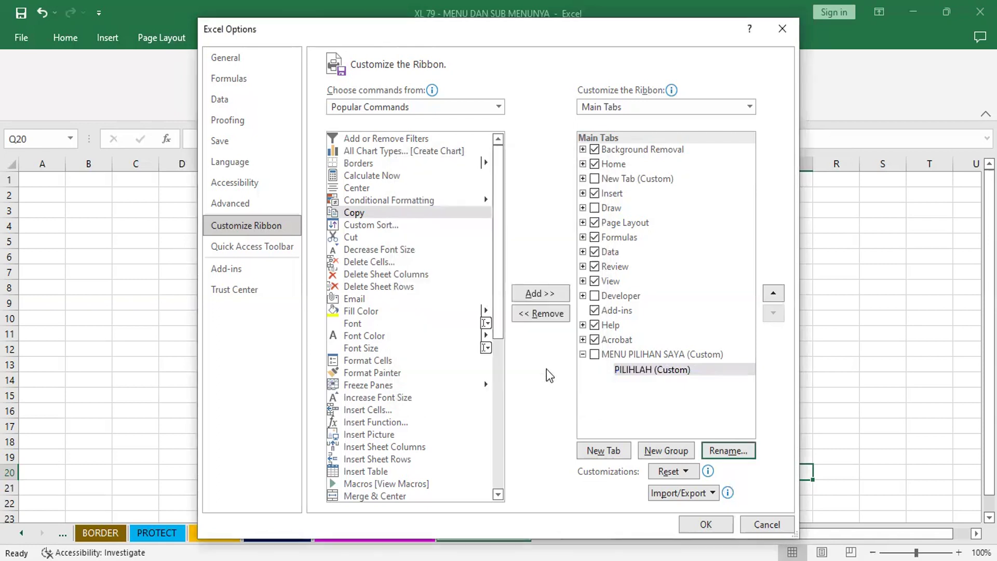
Enable the display of the MENU PILIHAN SAYA tab, apply the change and compare the tab with Acrobat on the ribbon.
{"action": "left_click", "coordinate": [632, 372]}
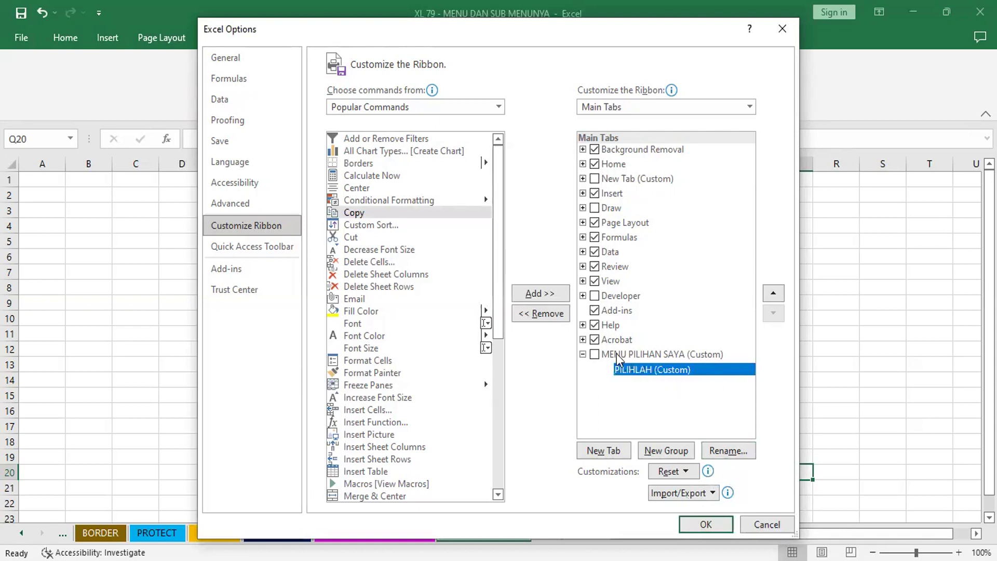
{"action": "left_click", "coordinate": [595, 355]}
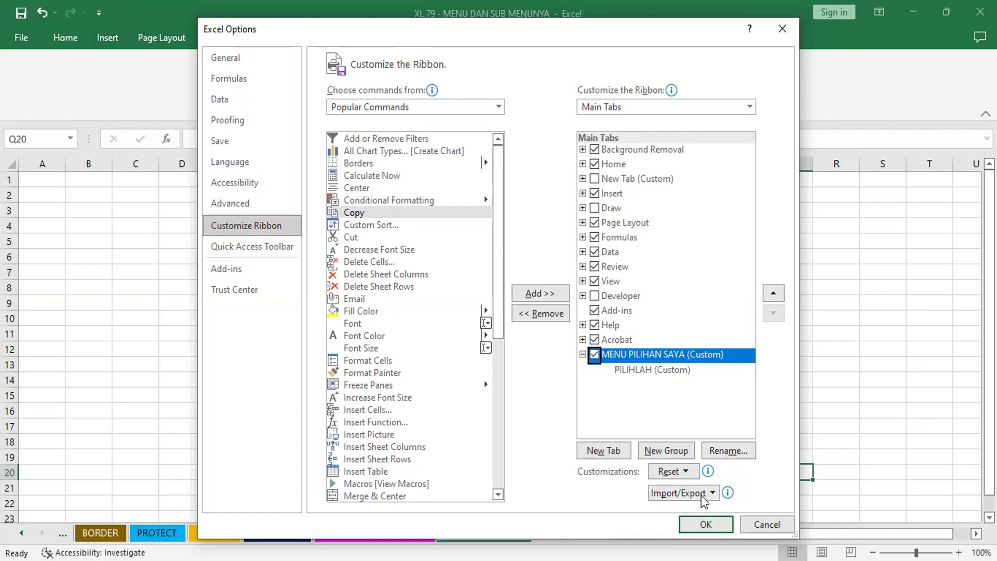
{"action": "key", "text": "Return"}
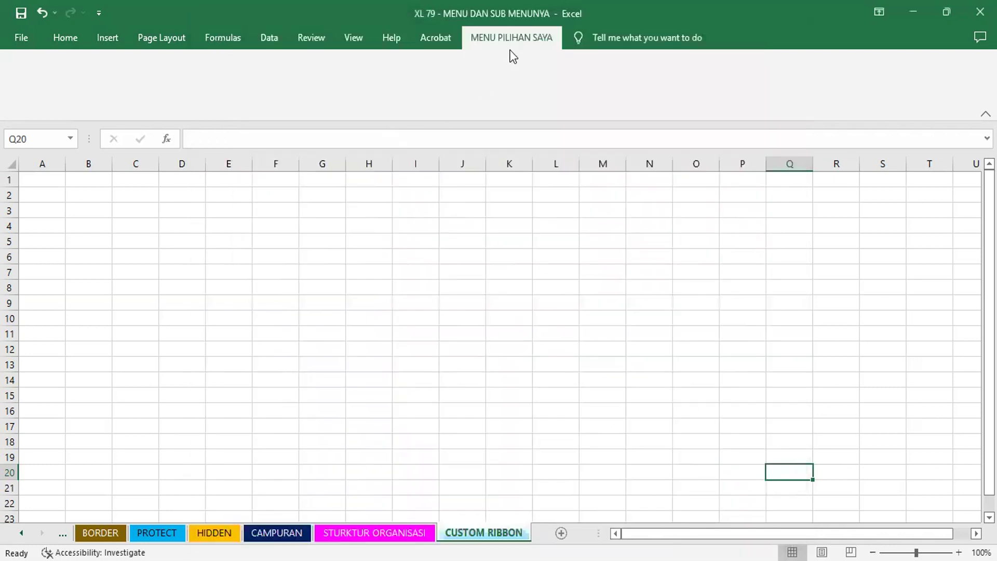
{"action": "left_click", "coordinate": [430, 38]}
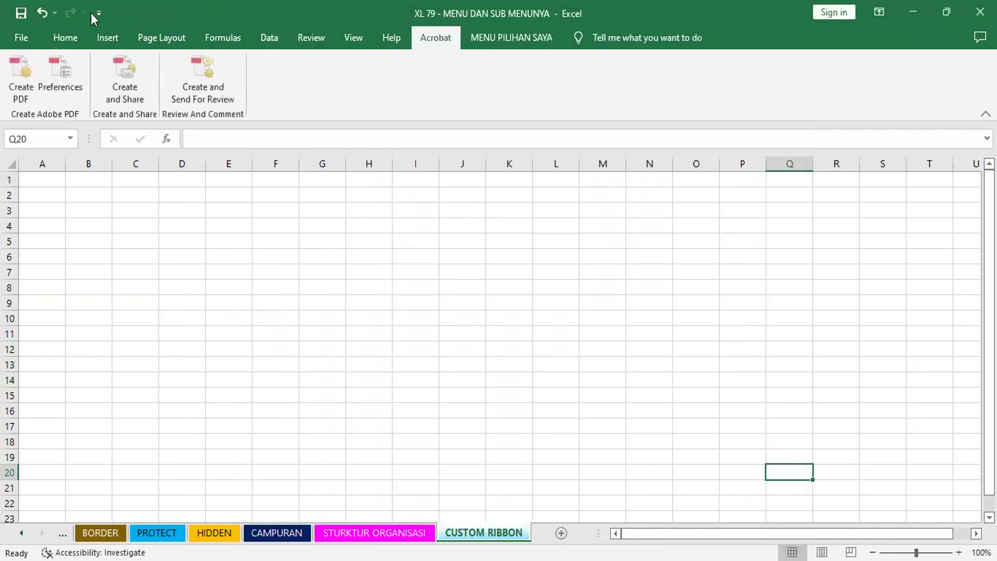
{"action": "left_click", "coordinate": [481, 44]}
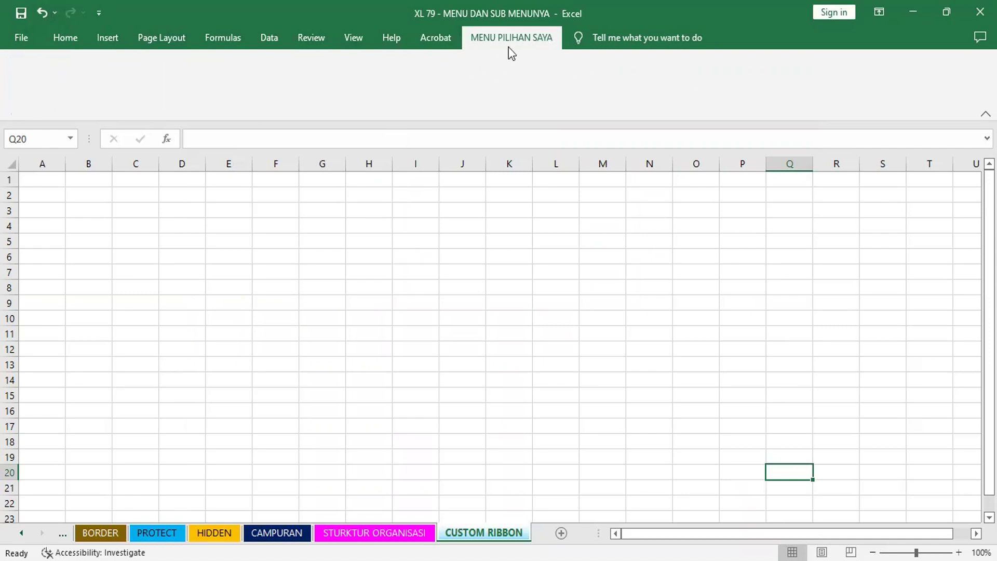
Reopen the Customize Ribbon settings and add the Copy command to the PILIHLAH group of MENU PILIHAN SAYA.
{"action": "left_click", "coordinate": [28, 33]}
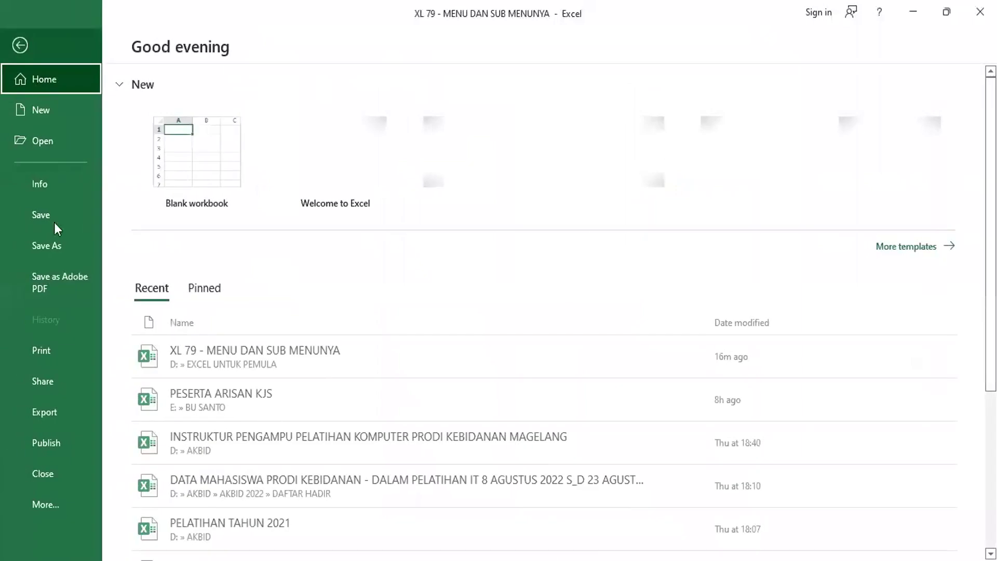
{"action": "left_click", "coordinate": [41, 507]}
{"action": "left_click", "coordinate": [152, 499]}
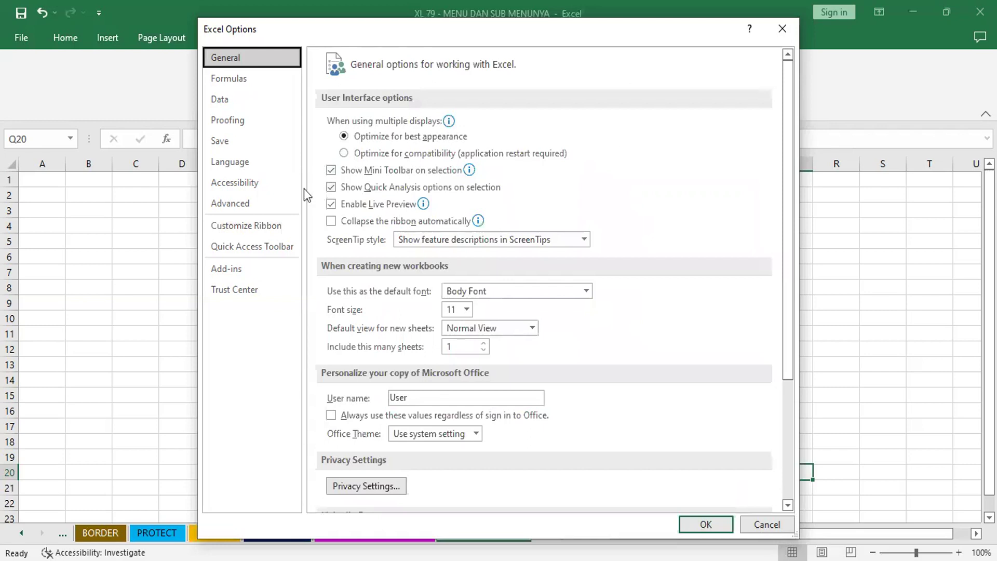
{"action": "left_click", "coordinate": [263, 227]}
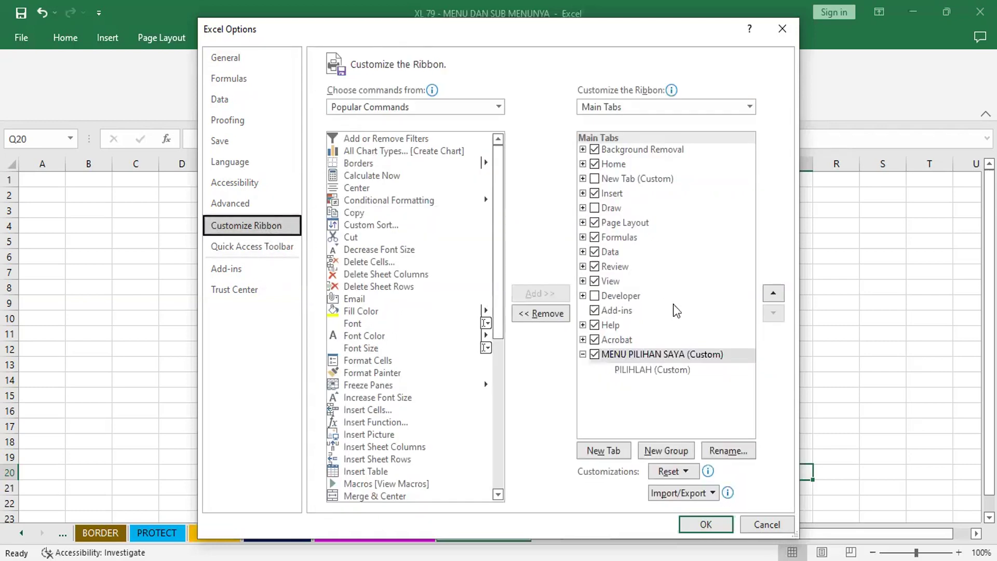
{"action": "left_click", "coordinate": [658, 370]}
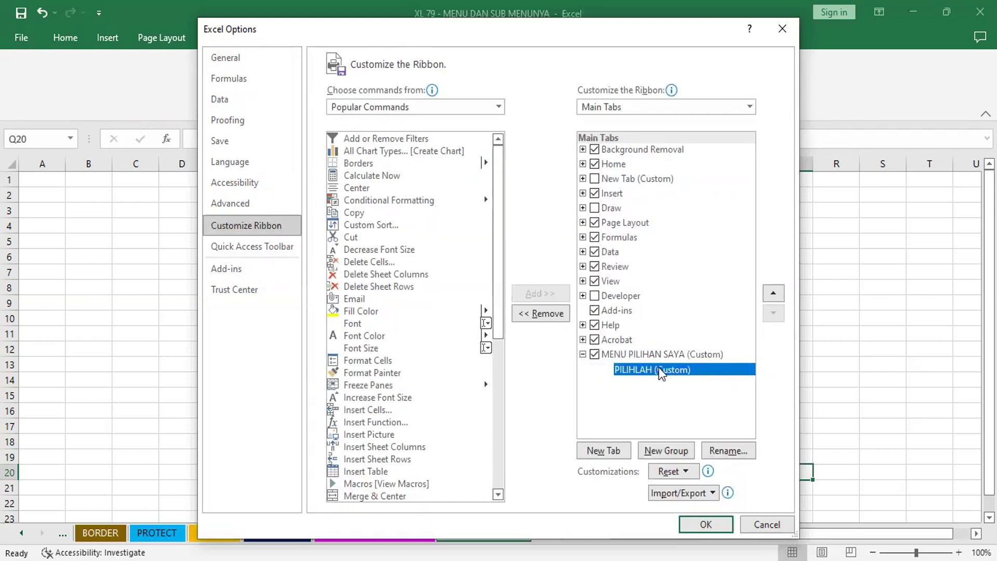
{"action": "left_click", "coordinate": [363, 215]}
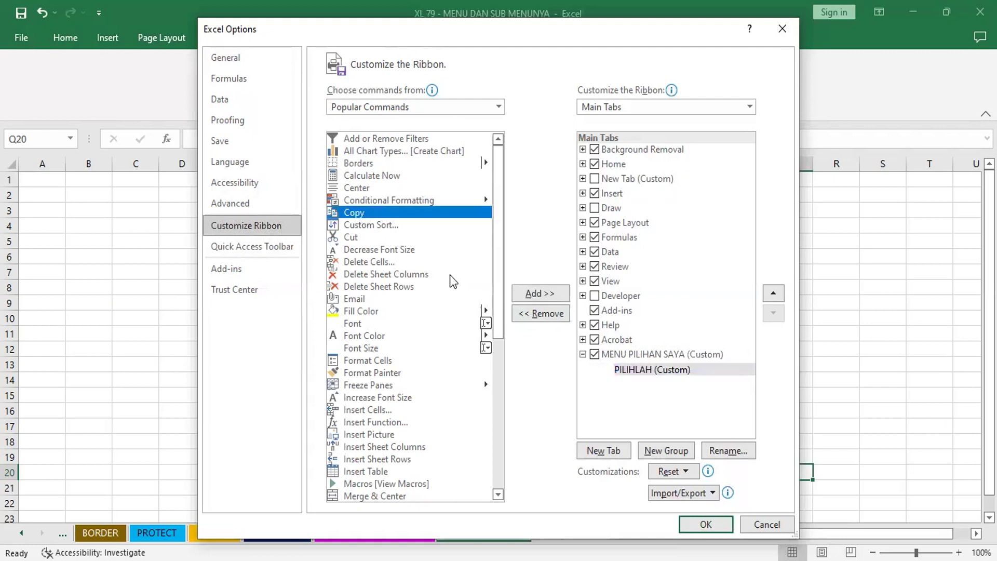
{"action": "left_click", "coordinate": [540, 293]}
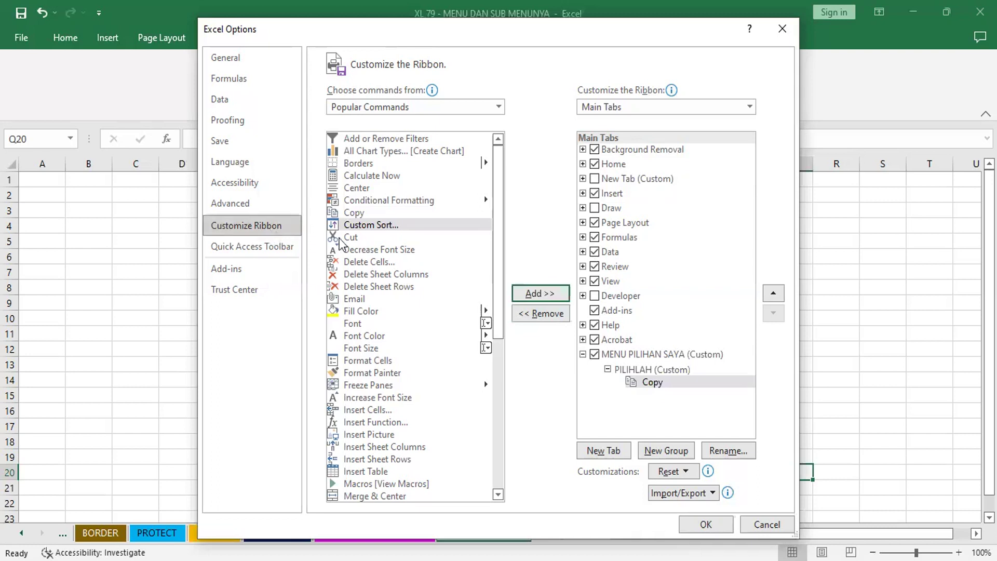
Rename the Copy command in the PILIHLAH group as SALIN and apply the ribbon changes.
{"action": "left_click", "coordinate": [658, 386]}
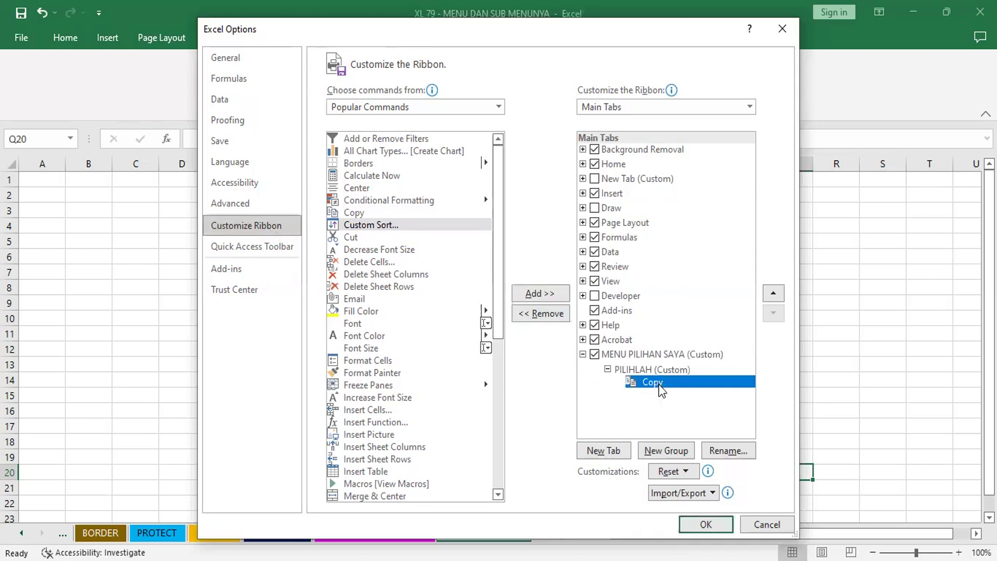
{"action": "left_click", "coordinate": [725, 453]}
{"action": "type", "text": "SALIN"}
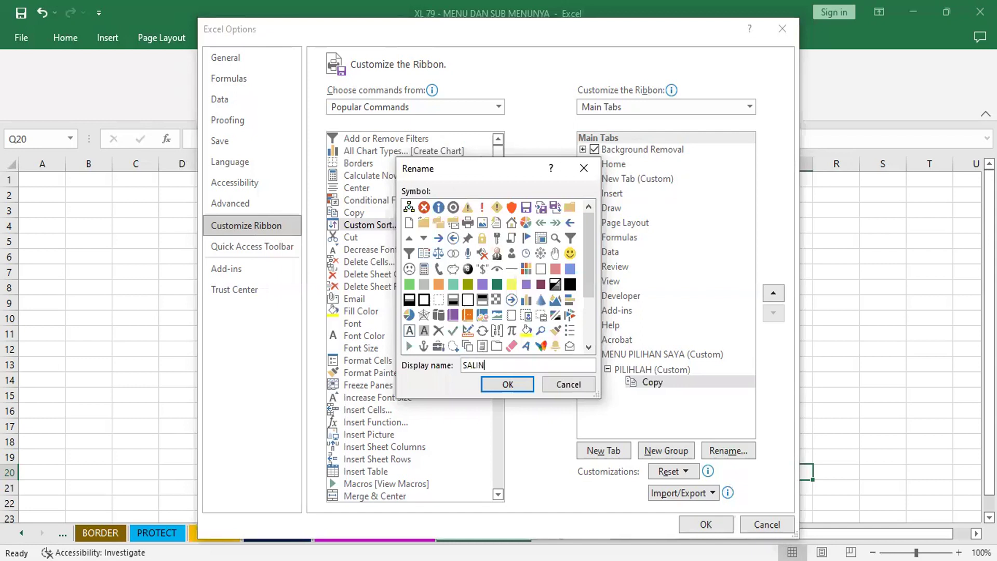
{"action": "key", "text": "Return"}
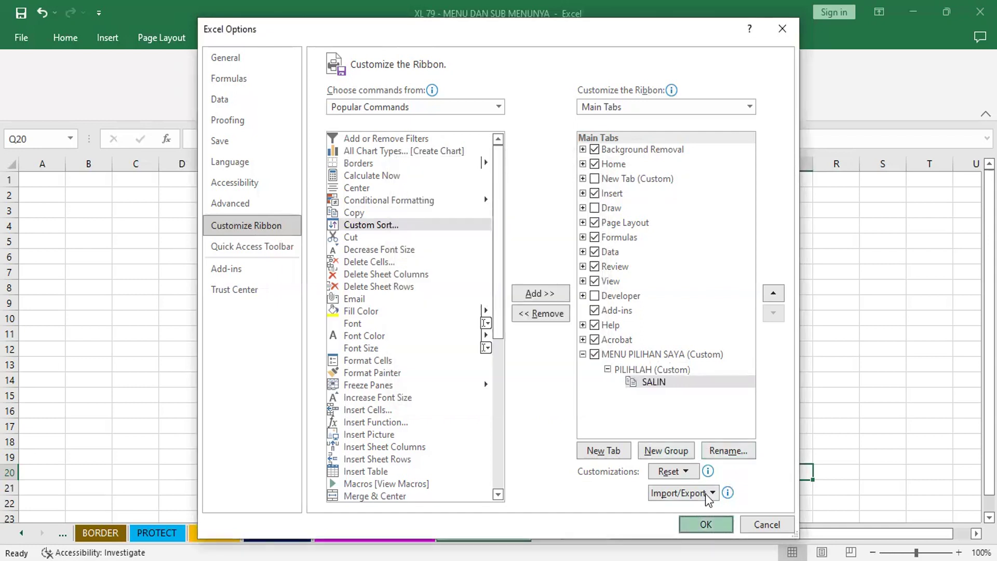
{"action": "left_click", "coordinate": [706, 524]}
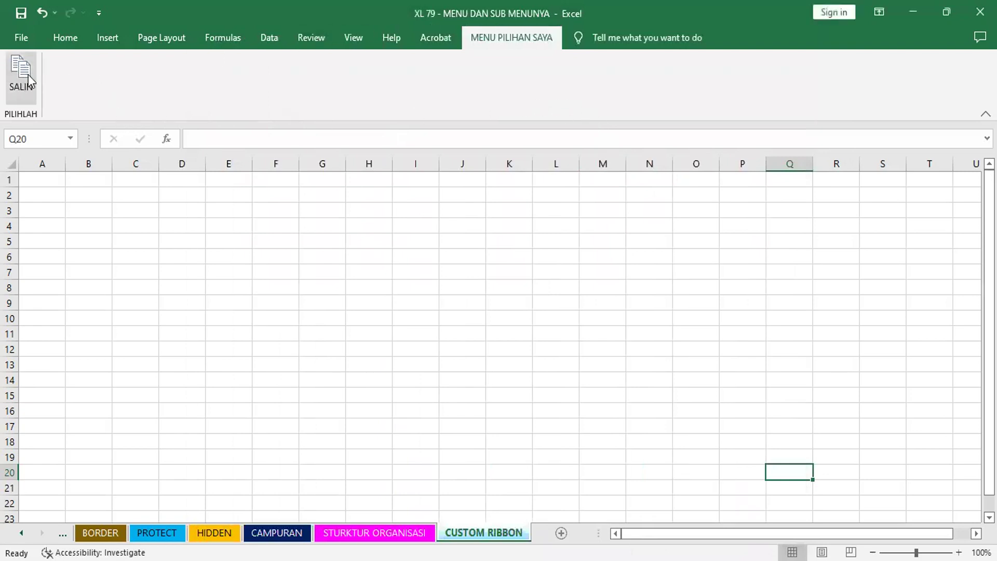
{"action": "left_click", "coordinate": [27, 89]}
Reopen the Customize Ribbon settings and add the plain Paste command to the PILIHLAH custom group.
{"action": "left_click", "coordinate": [27, 39]}
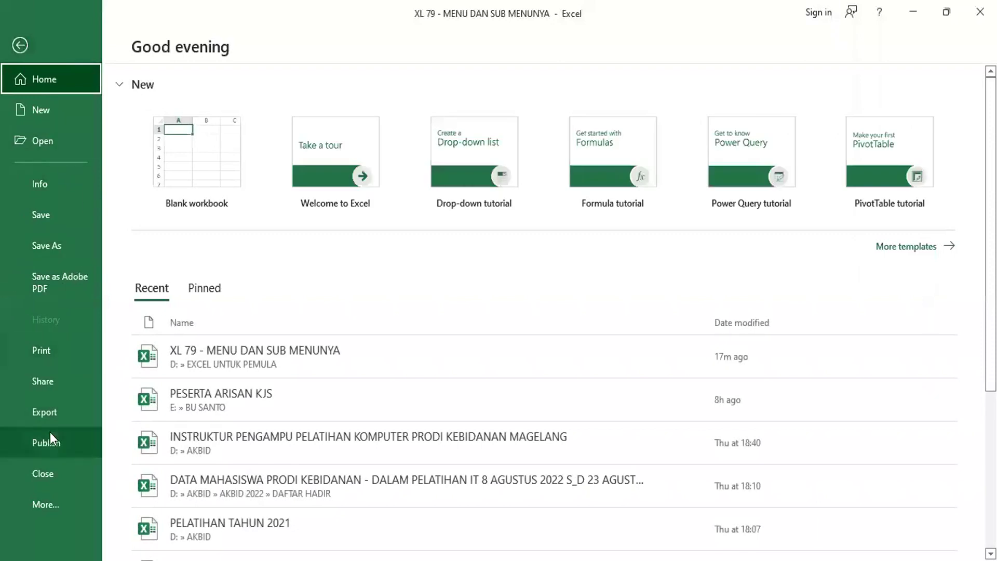
{"action": "left_click", "coordinate": [55, 501]}
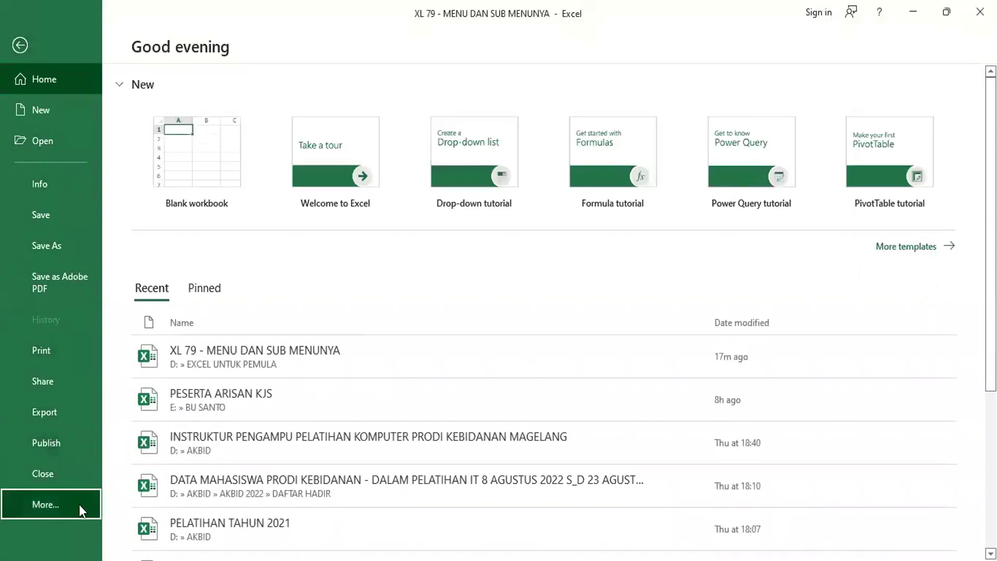
{"action": "left_click", "coordinate": [144, 507]}
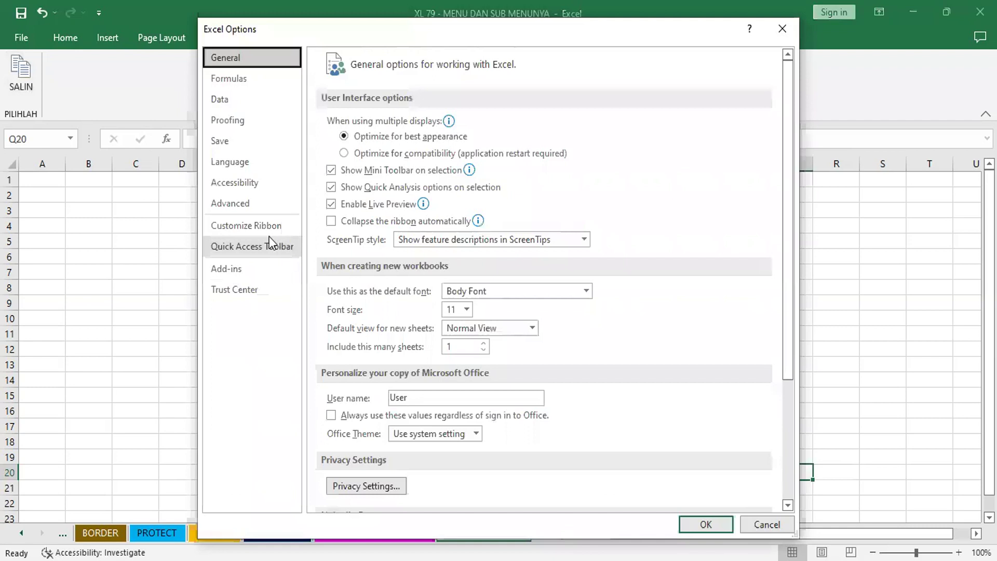
{"action": "left_click", "coordinate": [260, 223]}
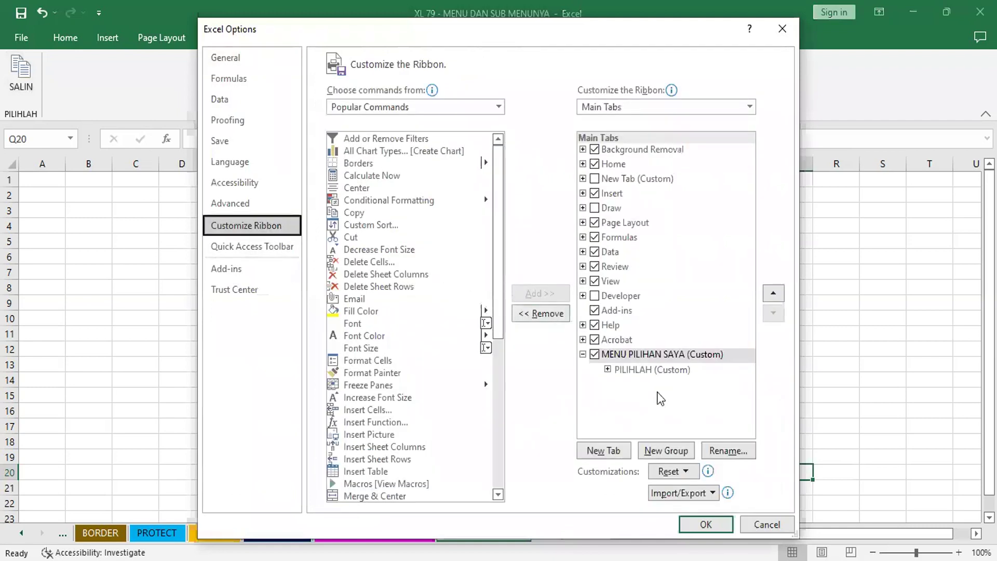
{"action": "left_click", "coordinate": [646, 370]}
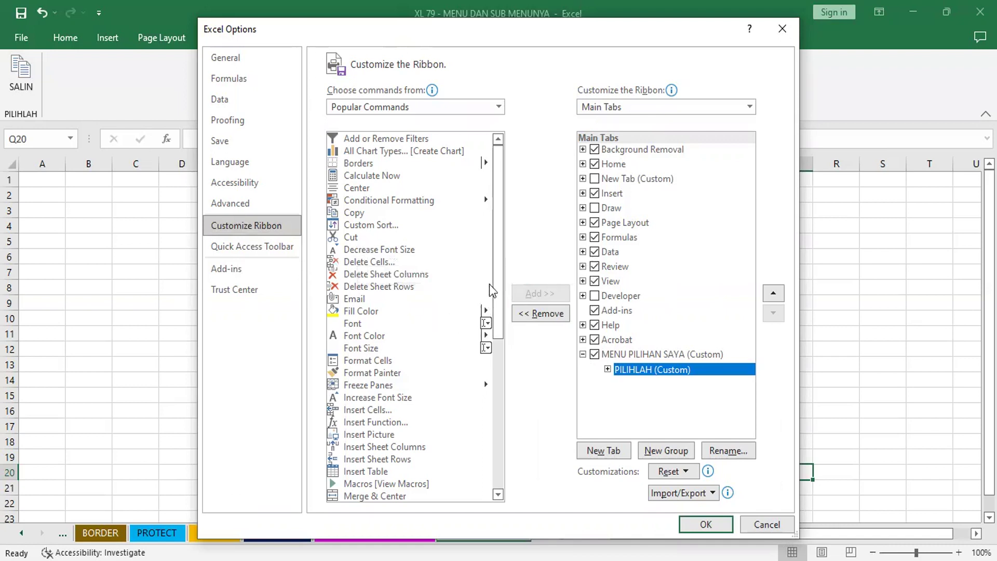
{"action": "left_click_drag", "start_coordinate": [498, 213], "coordinate": [497, 411]}
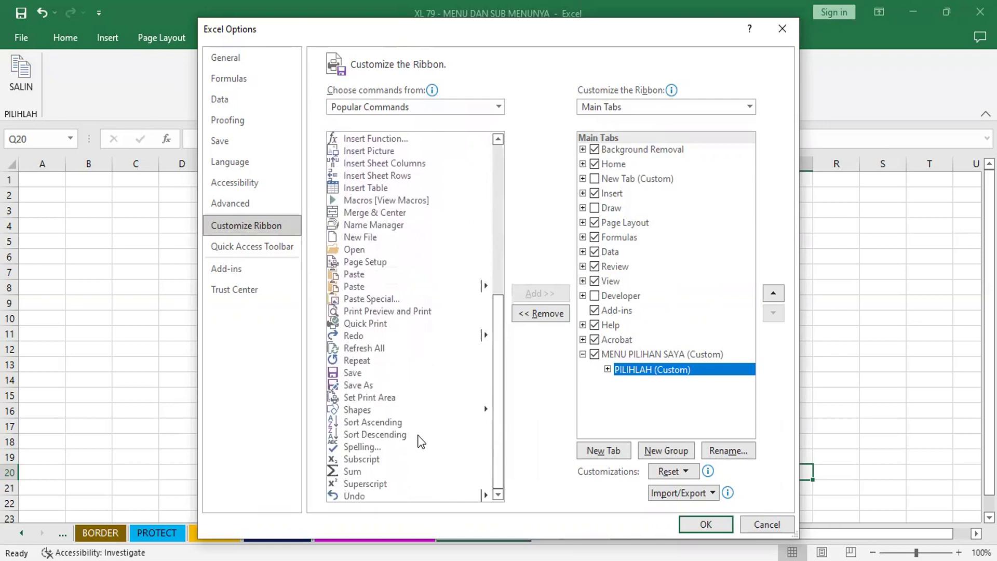
{"action": "left_click", "coordinate": [358, 275]}
{"action": "left_click", "coordinate": [540, 293]}
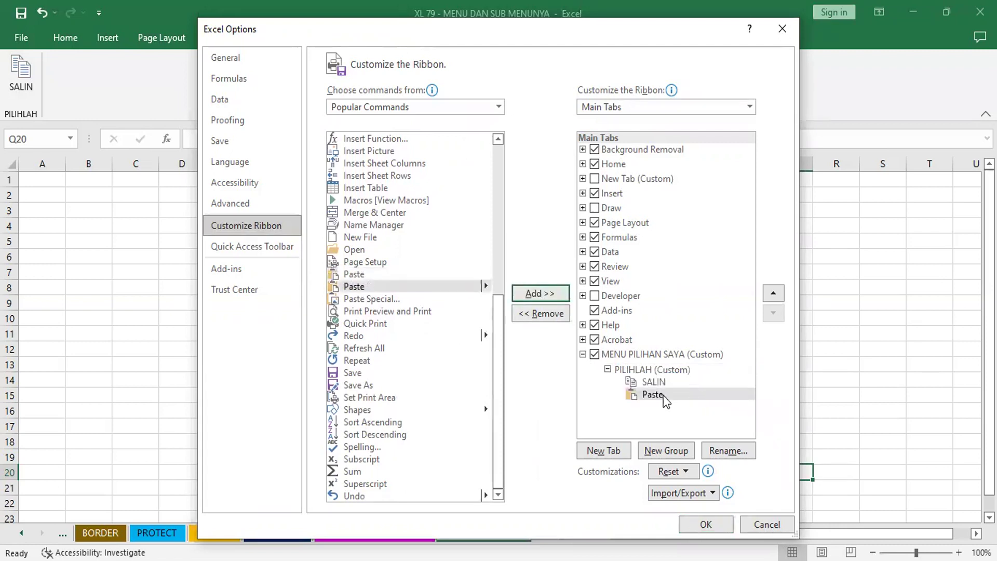
Rename the Paste command in the PILIHLAH group as TEMPEL and apply the ribbon changes.
{"action": "left_click", "coordinate": [746, 451]}
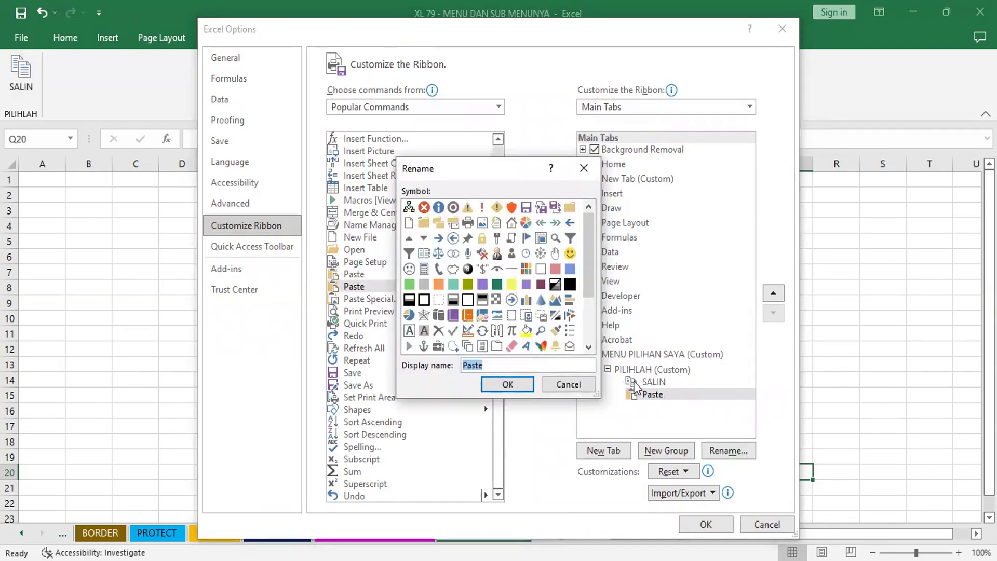
{"action": "type", "text": "TEMPEL"}
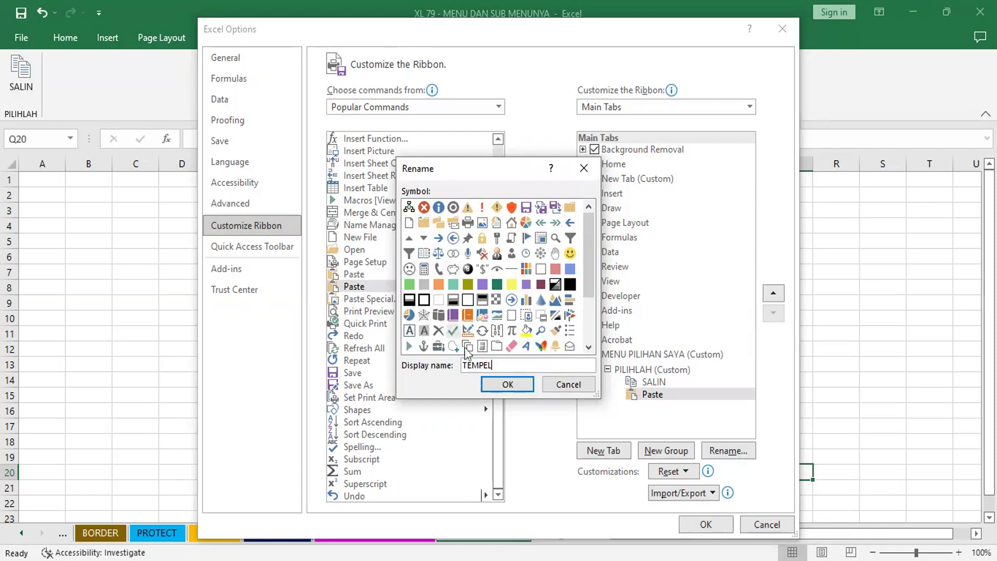
{"action": "left_click", "coordinate": [514, 388]}
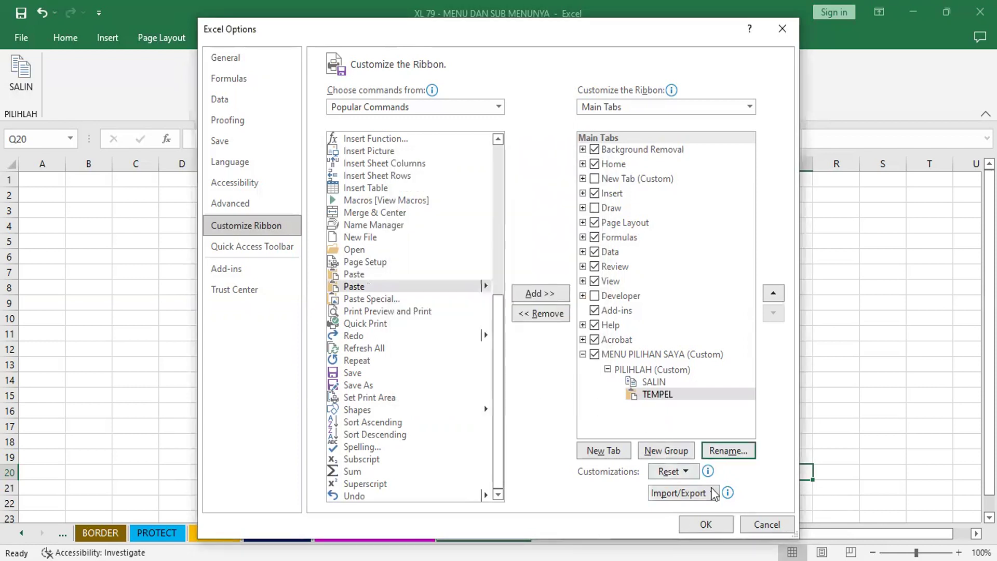
{"action": "left_click", "coordinate": [718, 522]}
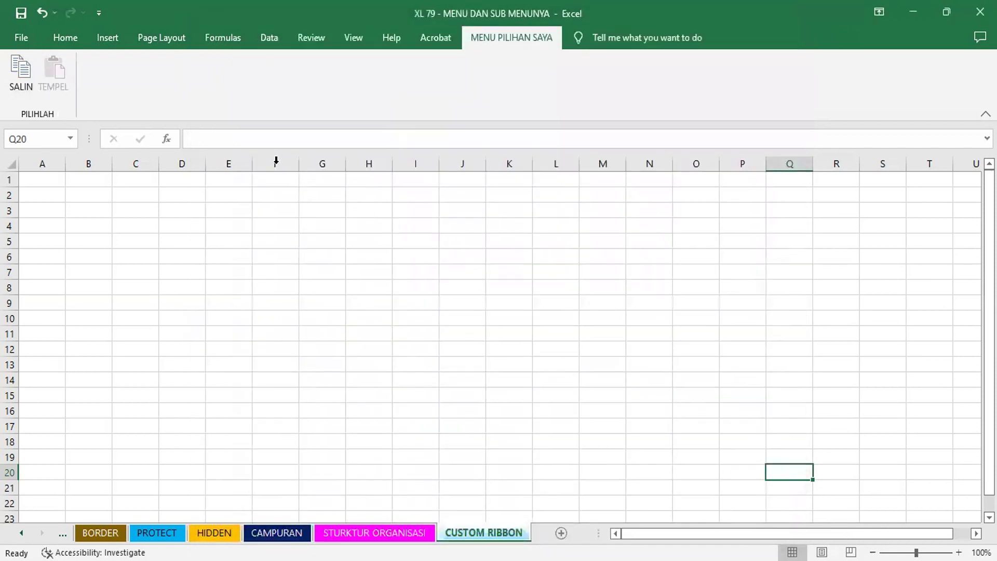
Look through the built-in ribbon tabs from File to Acrobat and compare them with the custom MENU PILIHAN SAYA tab.
{"action": "left_click", "coordinate": [21, 35]}
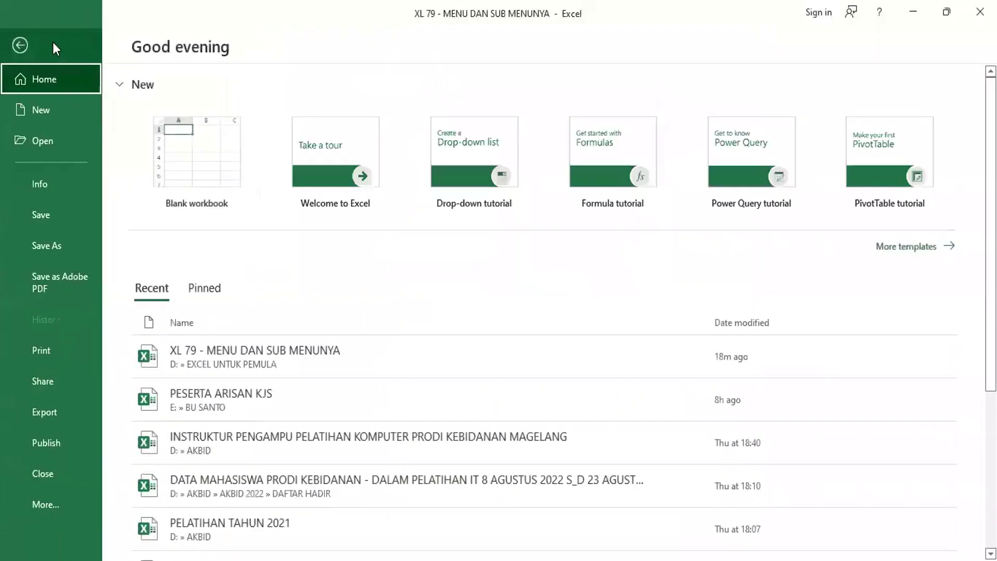
{"action": "left_click", "coordinate": [21, 45]}
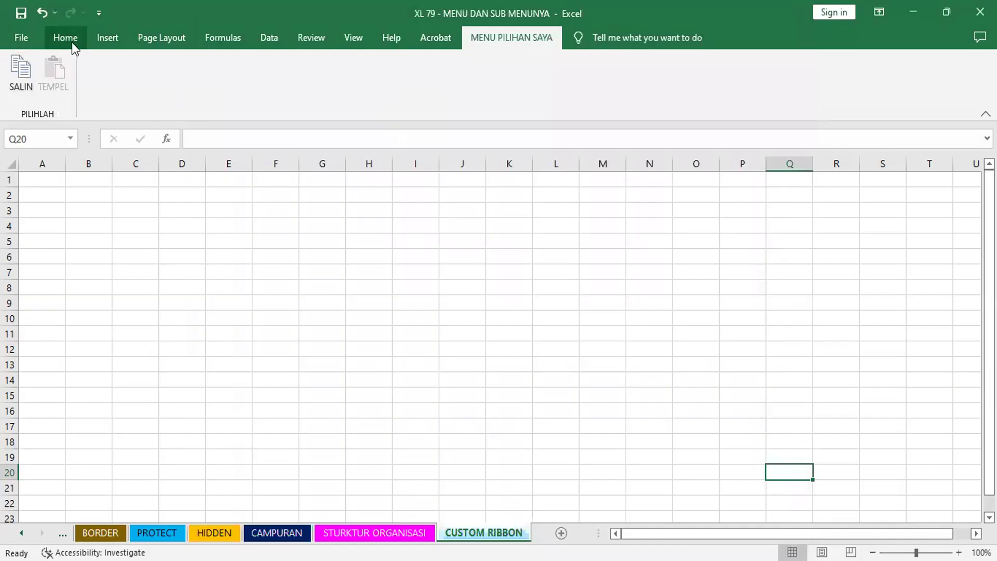
{"action": "left_click", "coordinate": [60, 38]}
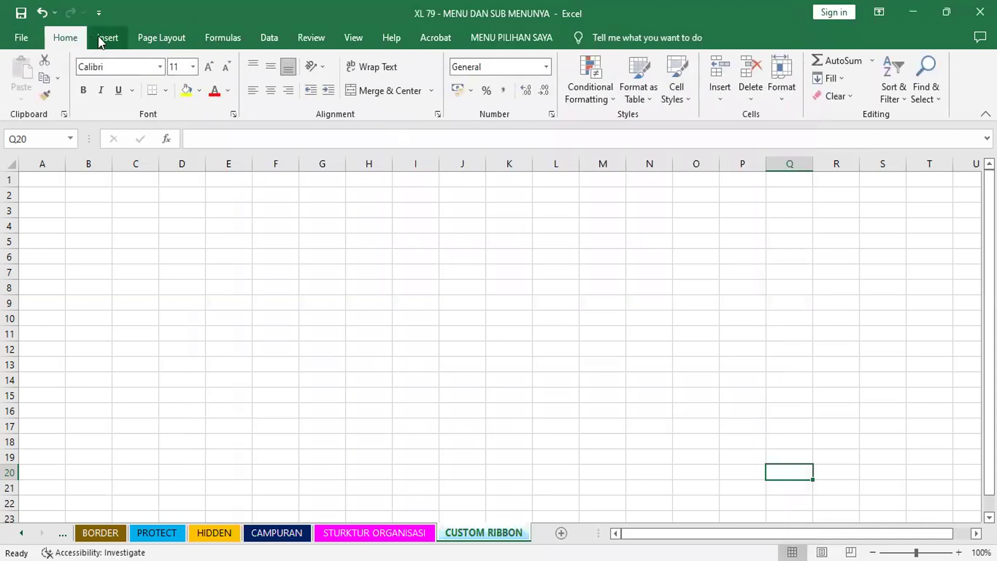
{"action": "left_click", "coordinate": [111, 37]}
{"action": "left_click", "coordinate": [224, 37]}
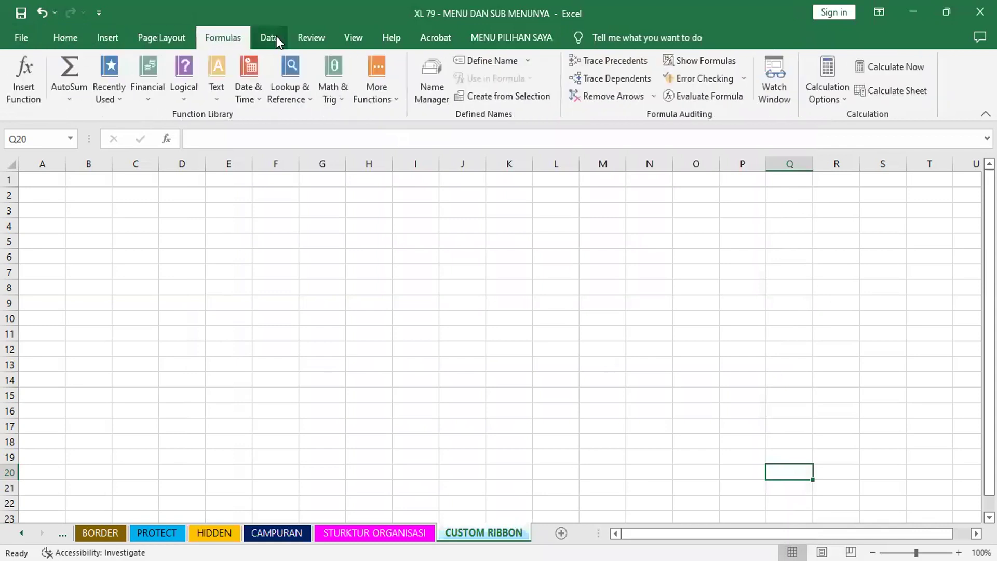
{"action": "left_click", "coordinate": [278, 37]}
{"action": "left_click", "coordinate": [312, 37]}
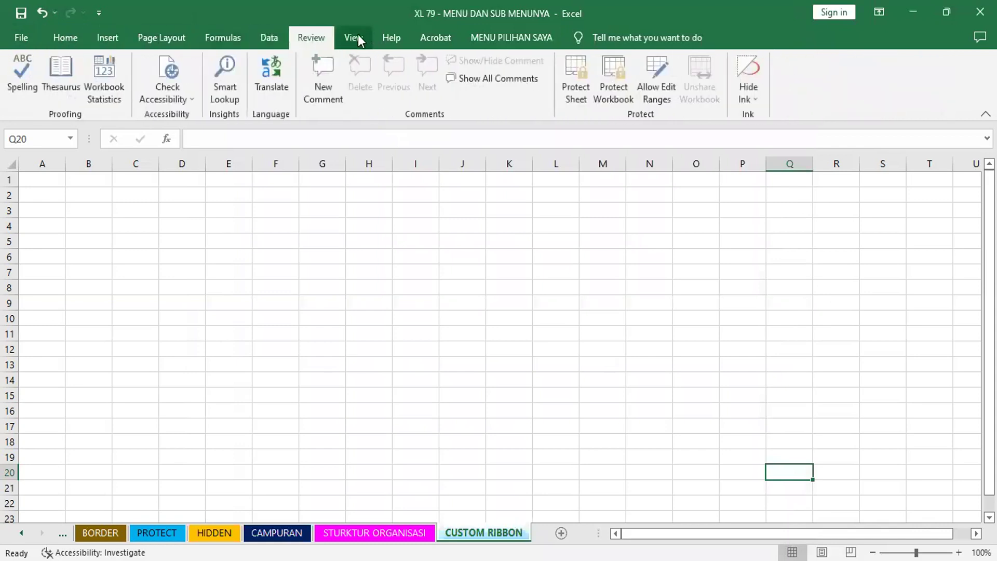
{"action": "left_click", "coordinate": [357, 36]}
{"action": "left_click", "coordinate": [395, 36]}
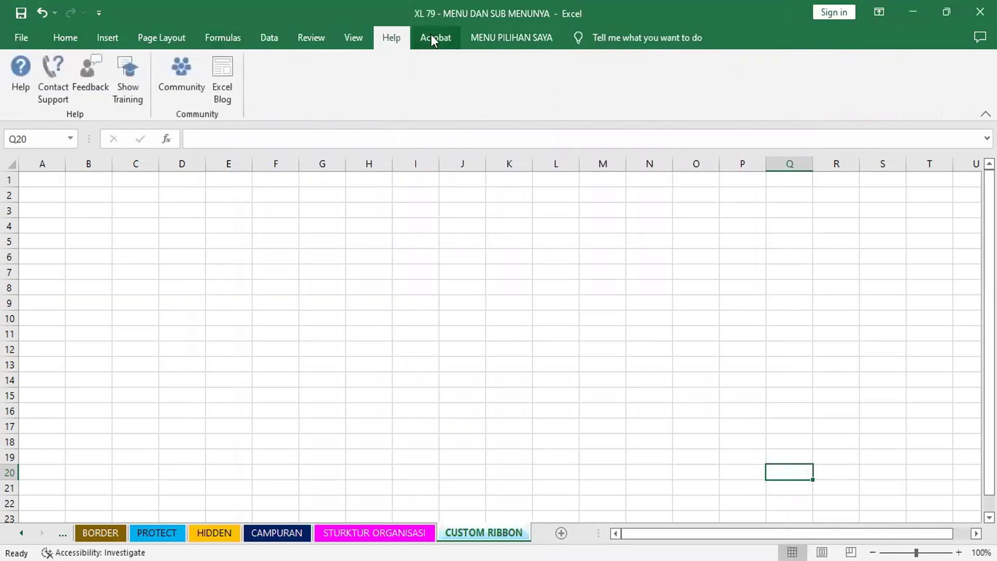
{"action": "left_click", "coordinate": [431, 34]}
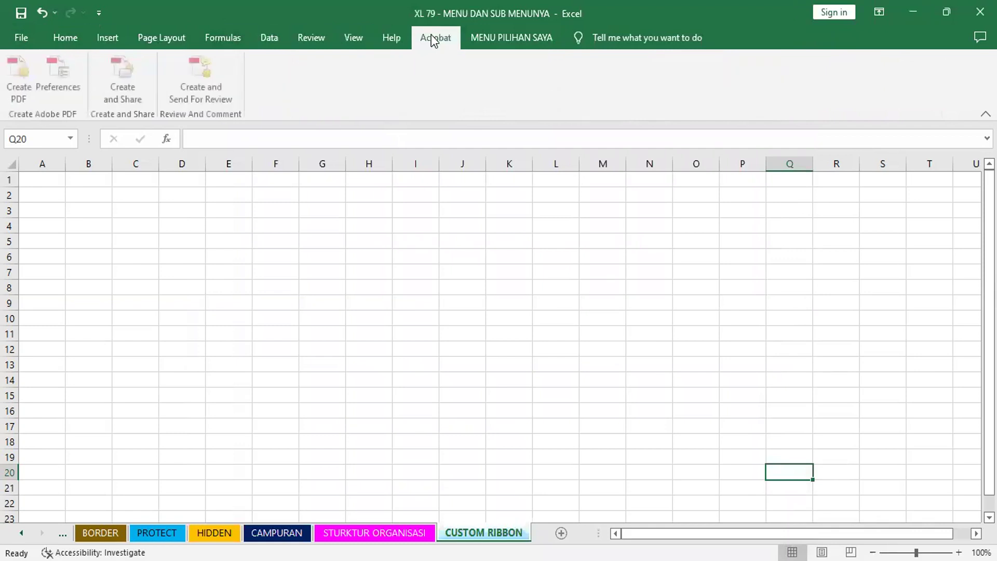
{"action": "left_click", "coordinate": [503, 39]}
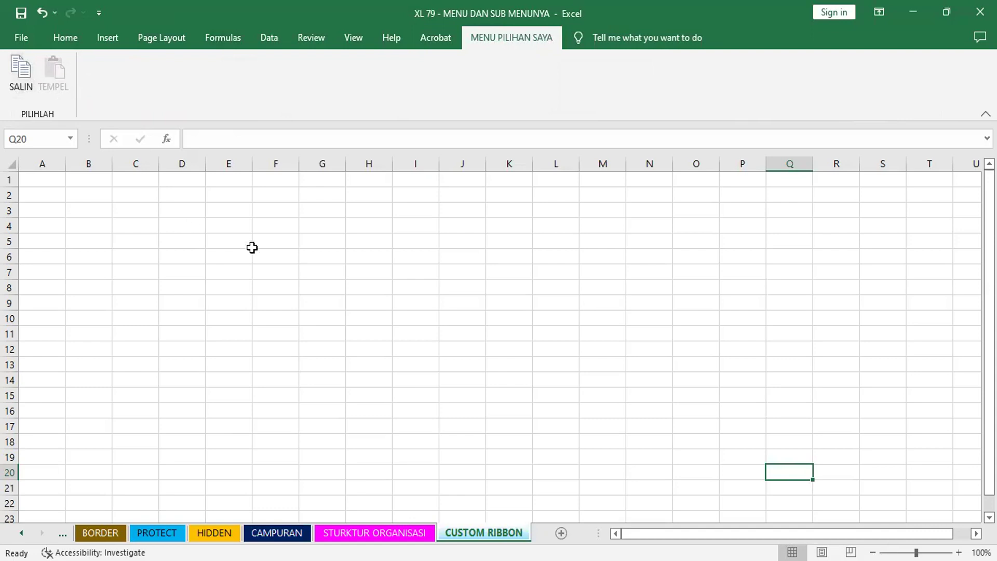
Enter the sample number 654654 in cell G10 of the CUSTOM RIBBON sheet.
{"action": "left_click", "coordinate": [334, 319]}
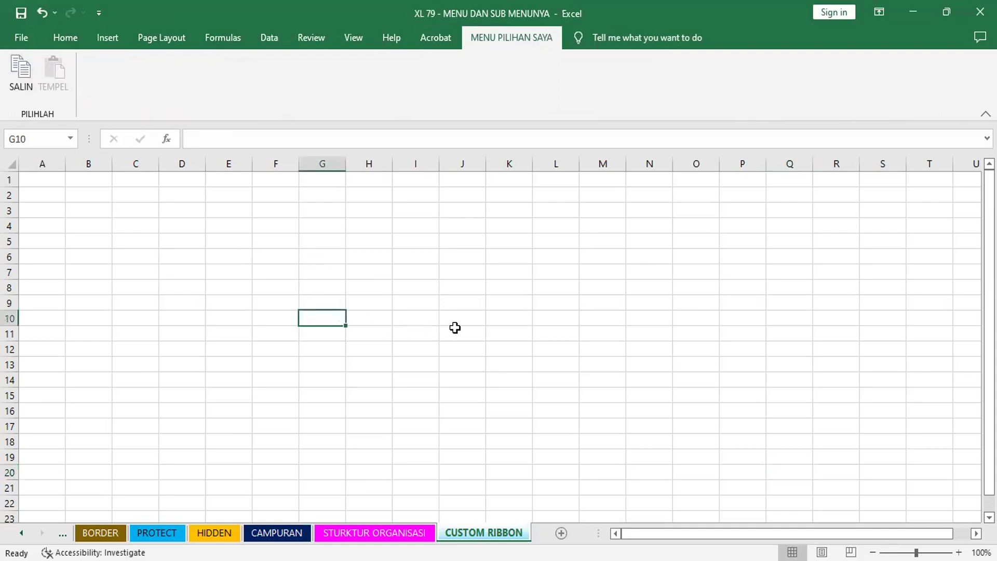
{"action": "type", "text": "654654"}
{"action": "key", "text": "Return"}
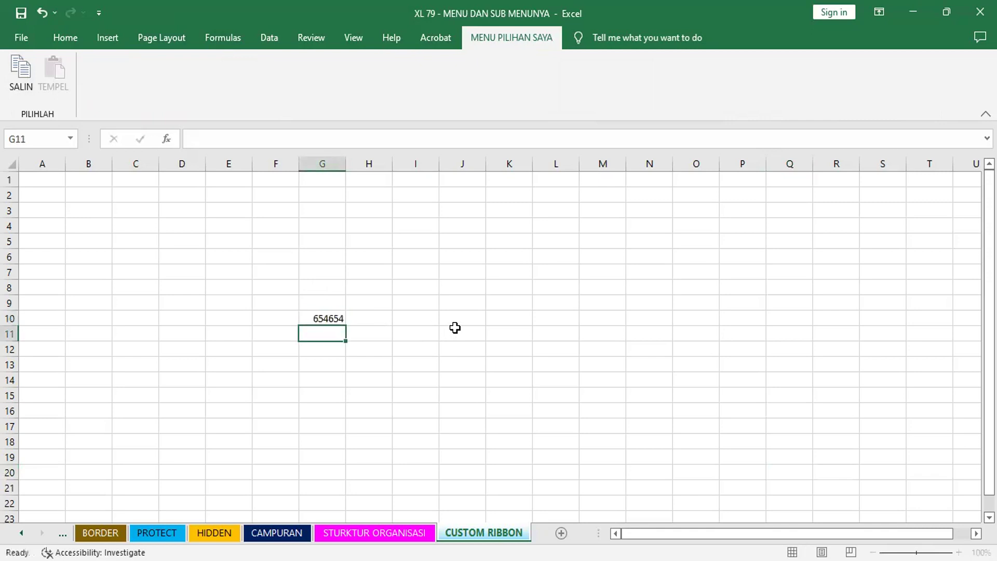
Copy the number in G10 to cell G12 using the custom SALIN and TEMPEL commands.
{"action": "left_click", "coordinate": [323, 320]}
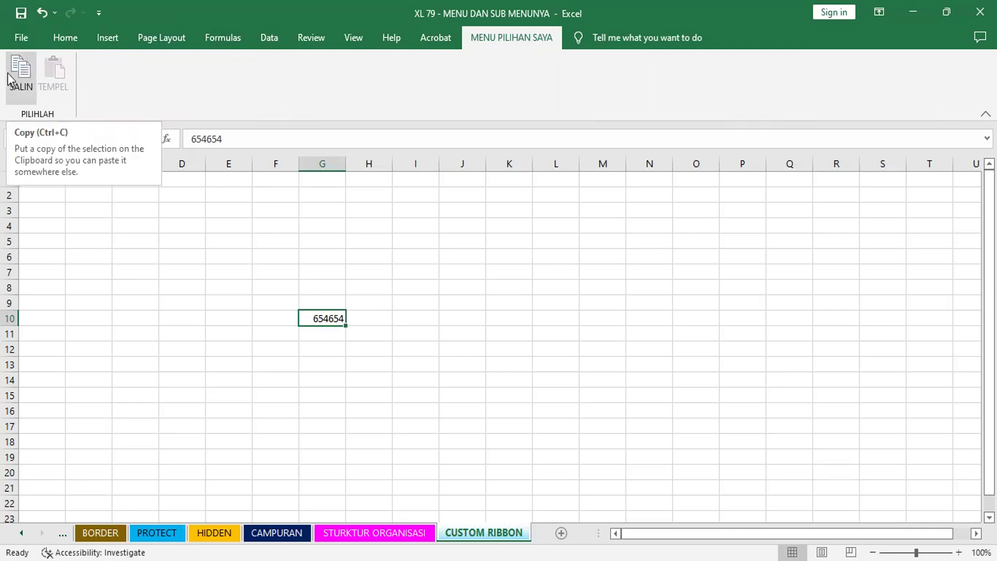
{"action": "left_click", "coordinate": [23, 70]}
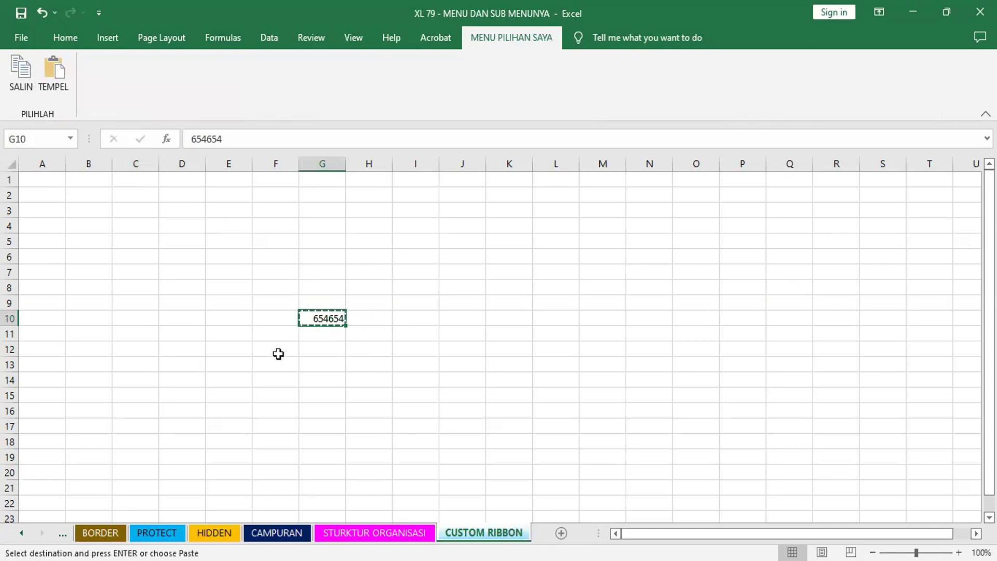
{"action": "left_click", "coordinate": [333, 377]}
{"action": "left_click", "coordinate": [334, 351]}
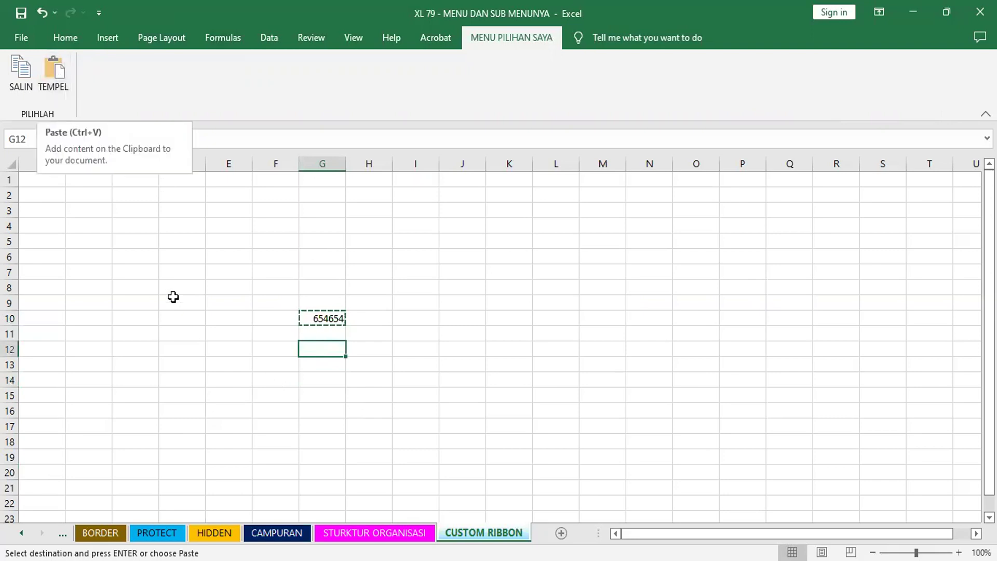
{"action": "left_click", "coordinate": [57, 68]}
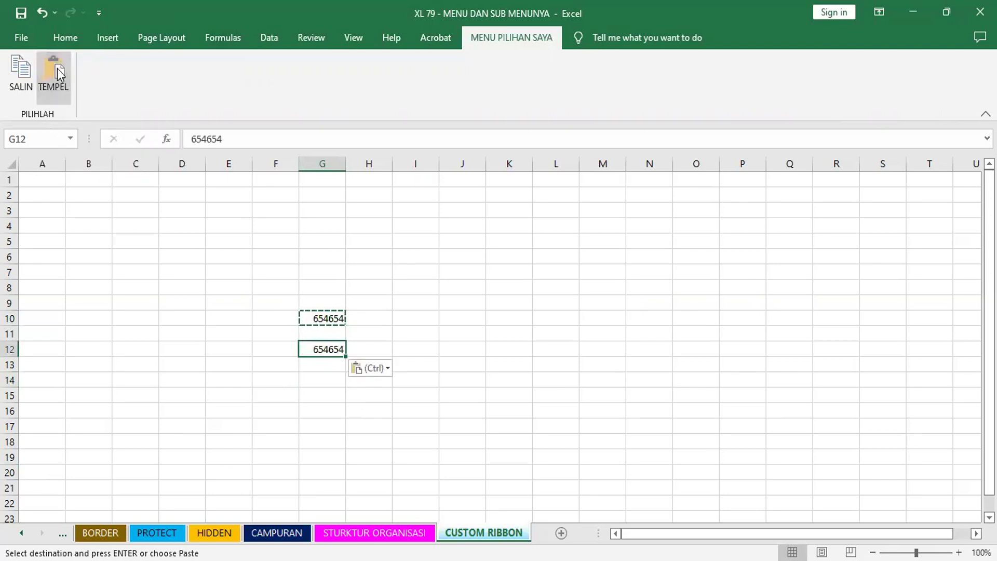